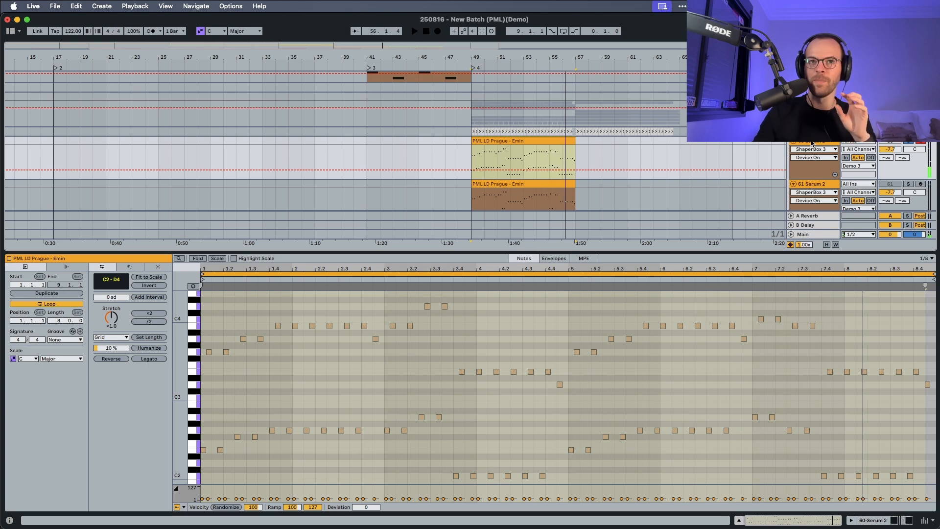
Step: Show the PML LD Prague clip's Modulation Wheel envelope and delete its automation ramp
click(553, 258)
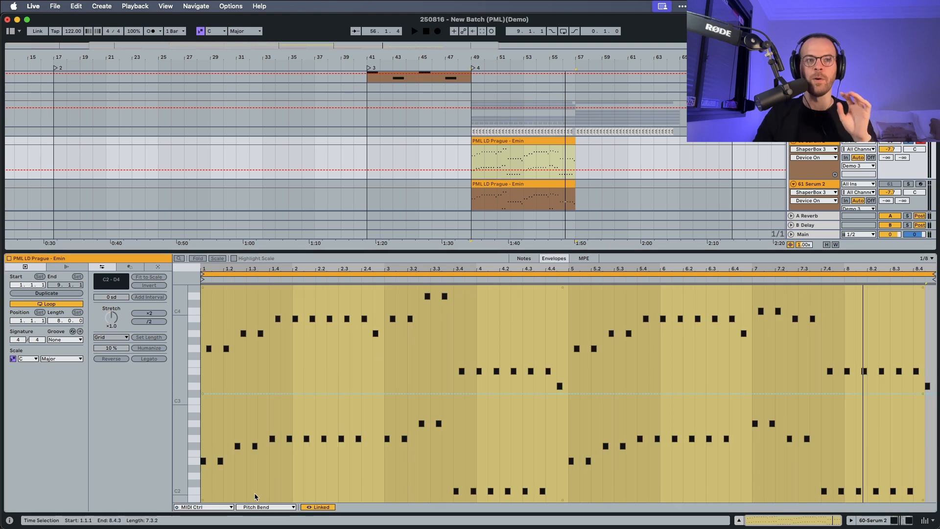
click(264, 507)
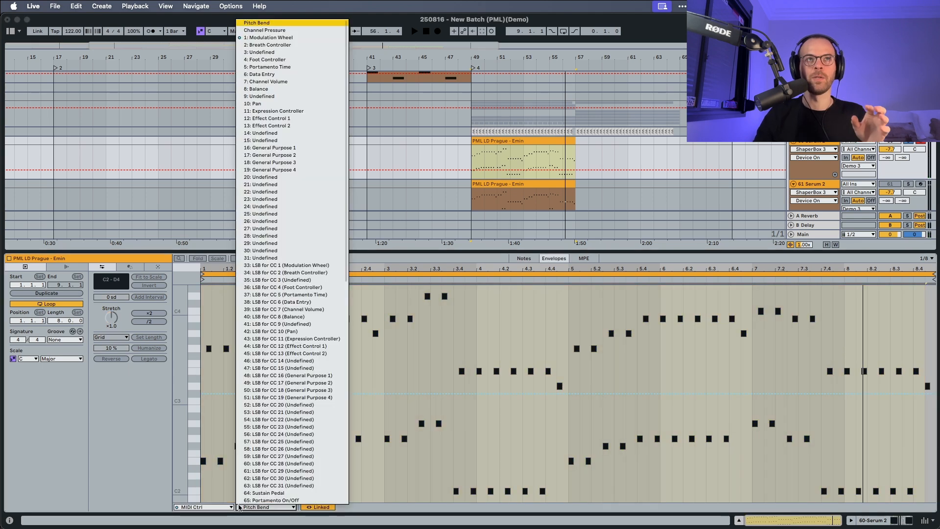
click(274, 38)
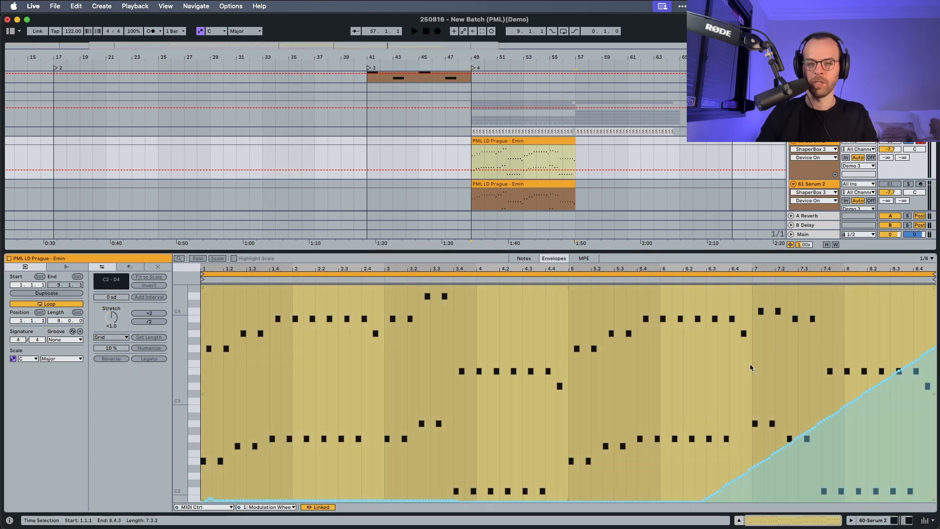
key(Delete)
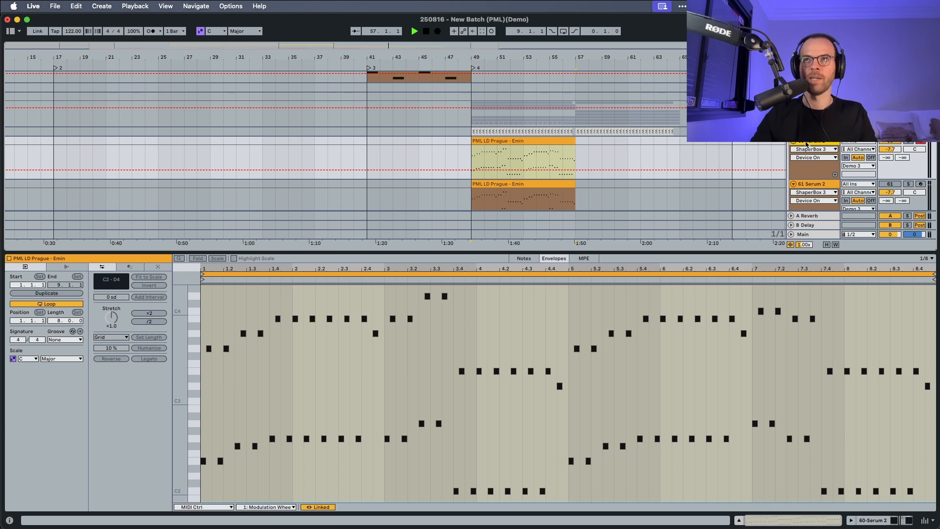
Step: Audition the lead, then show the devices of track 61 Serum 2 and open its Serum 2 plugin window
click(711, 146)
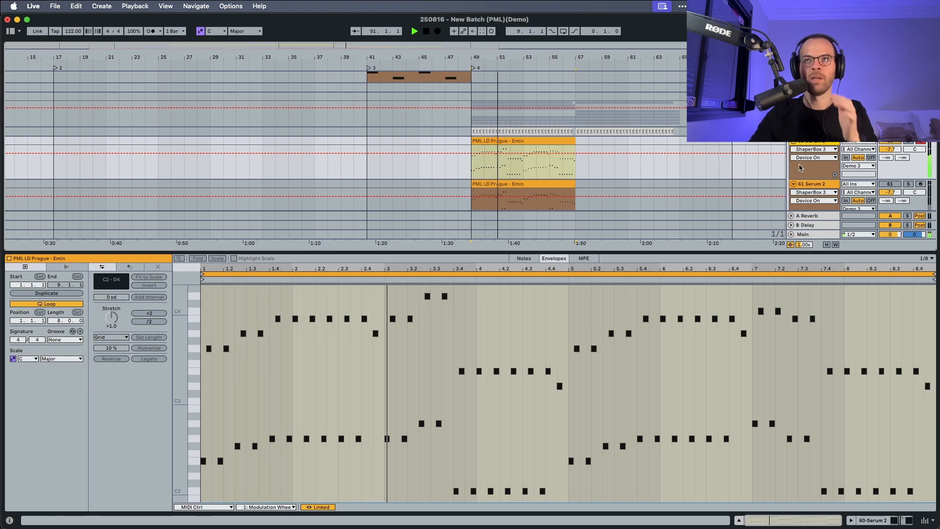
click(811, 185)
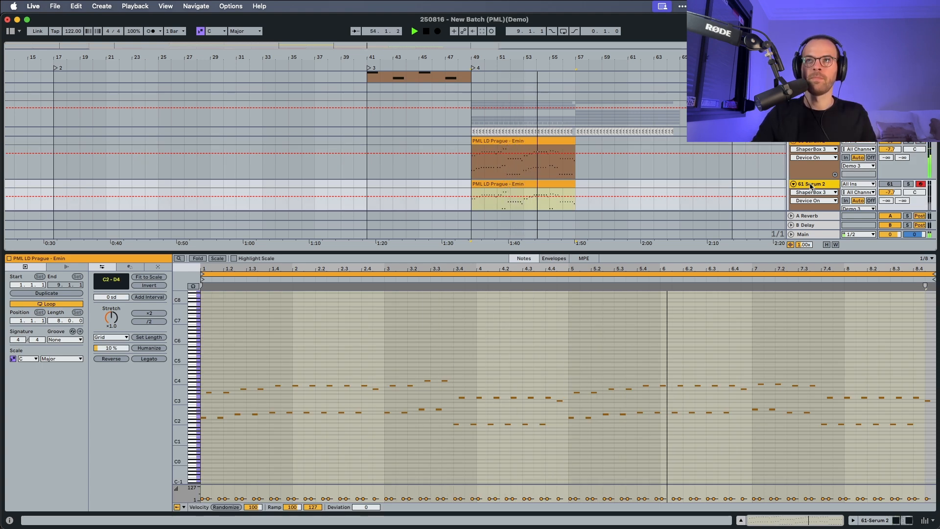
key(shift+Tab)
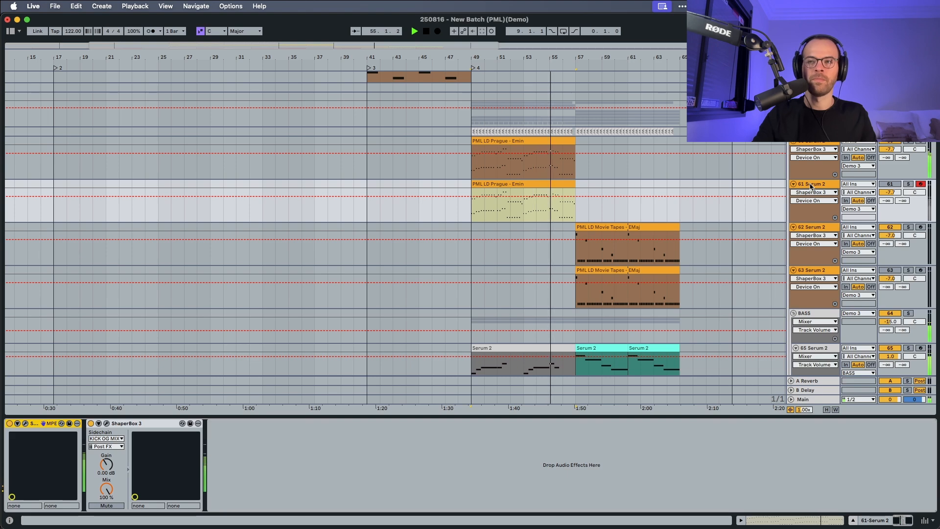
scroll(810, 186, down, 3)
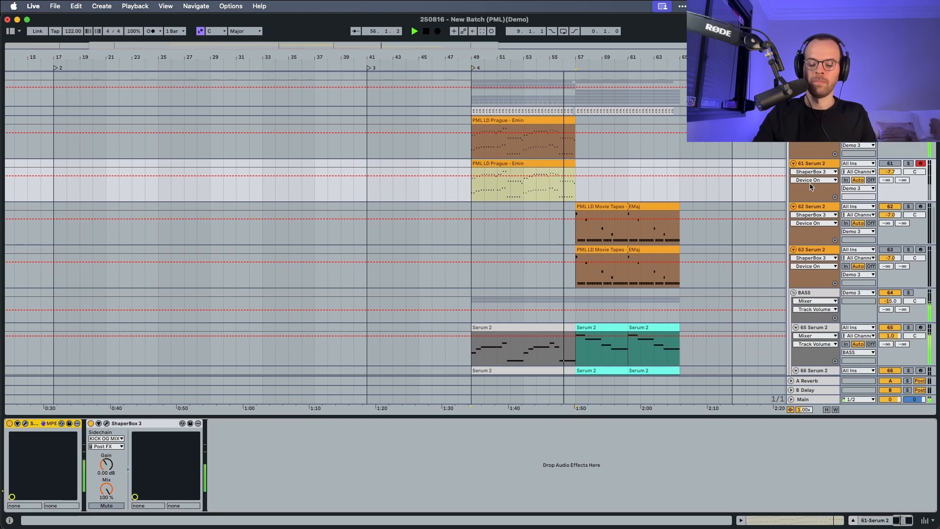
key(space)
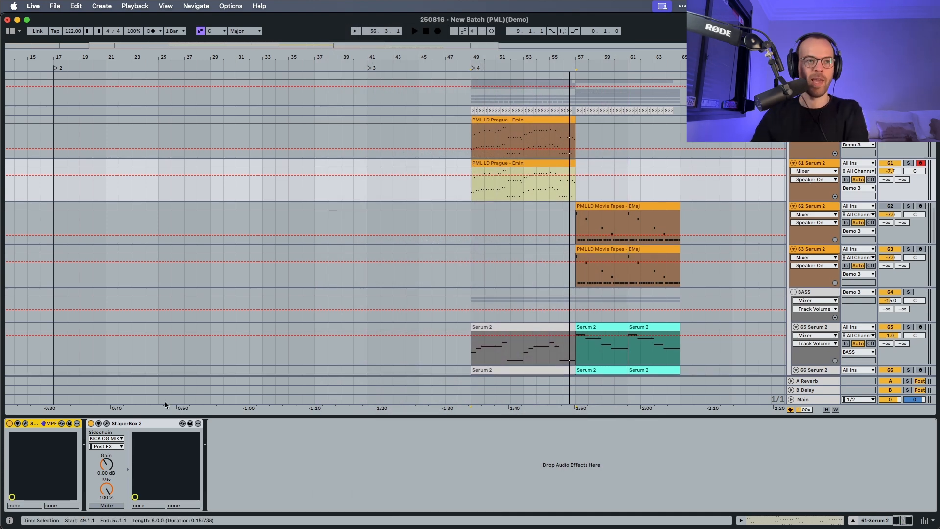
click(91, 423)
click(25, 424)
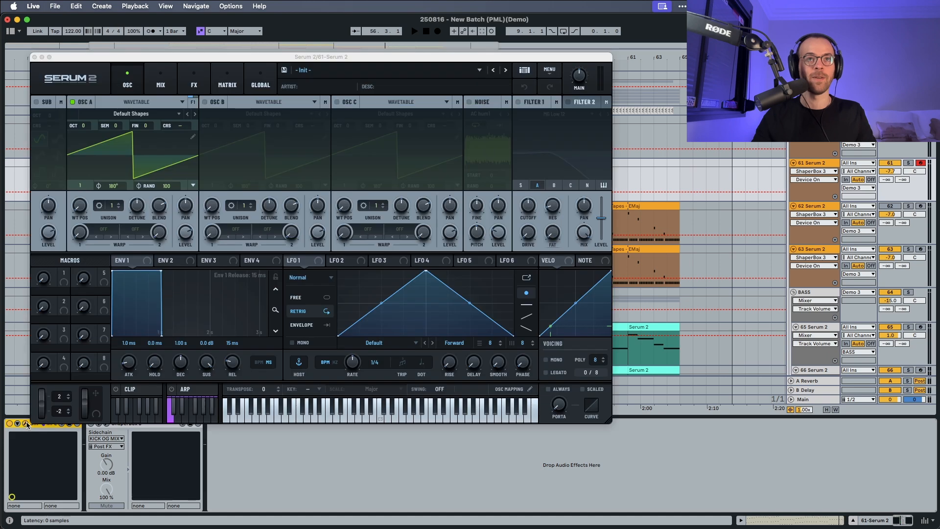
Step: Solo track 61 Serum 2, play it and enable Mono voicing in the synth
click(909, 161)
key(space)
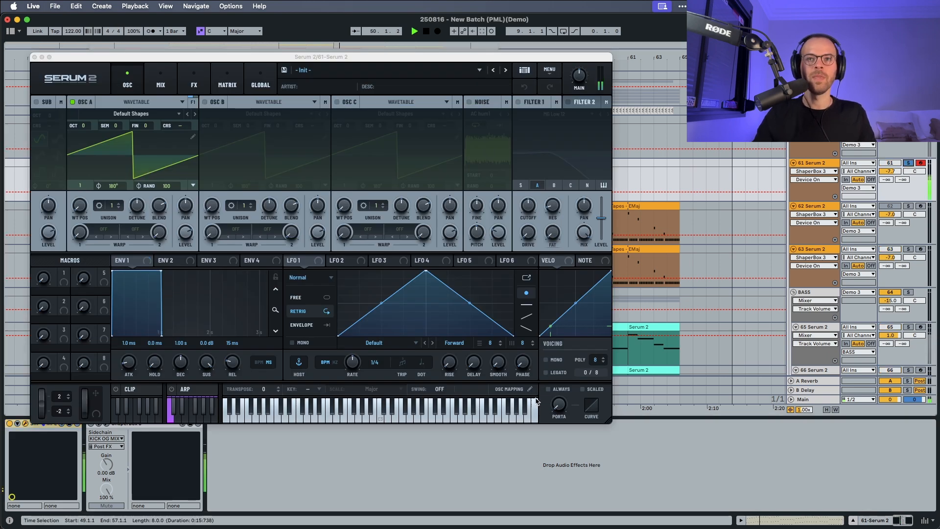
click(546, 361)
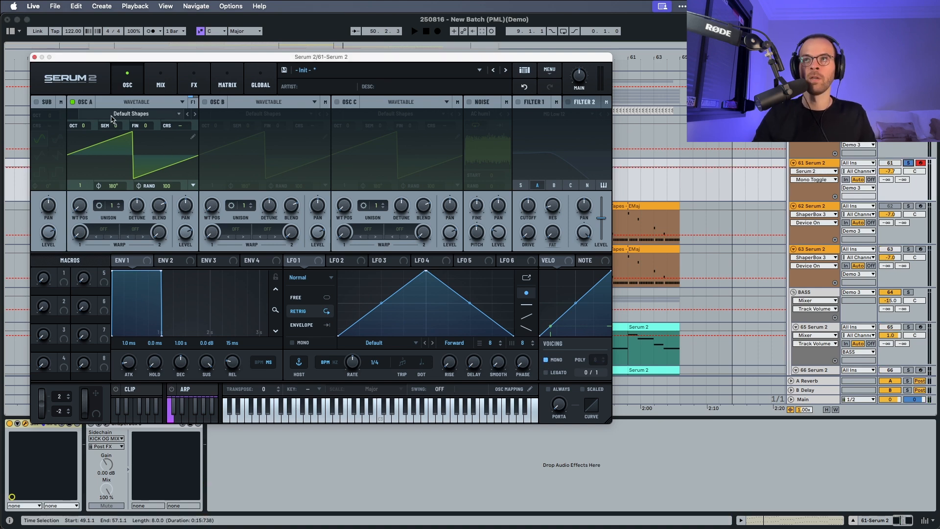
Step: Set oscillator A to octave -1 with 7 unison voices and reduce its unison detune
key(space)
drag(83, 126, 85, 138)
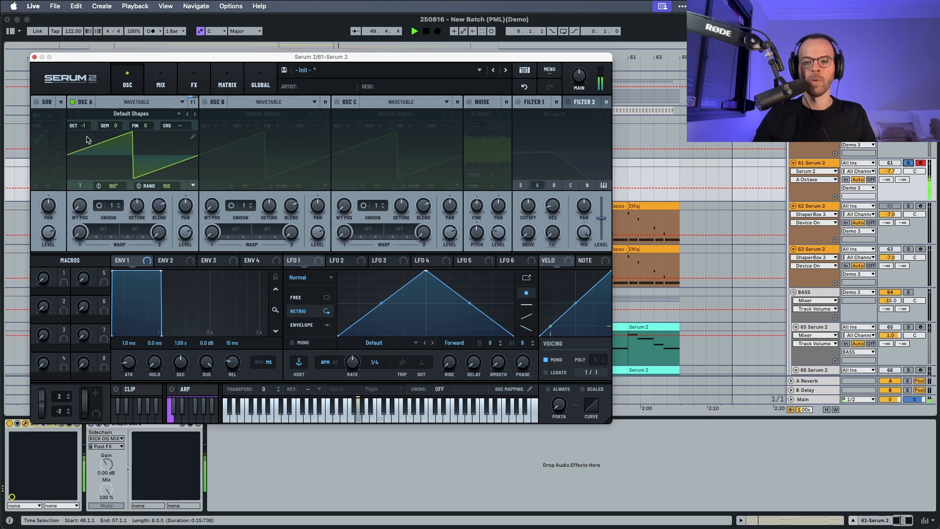
drag(109, 207, 113, 164)
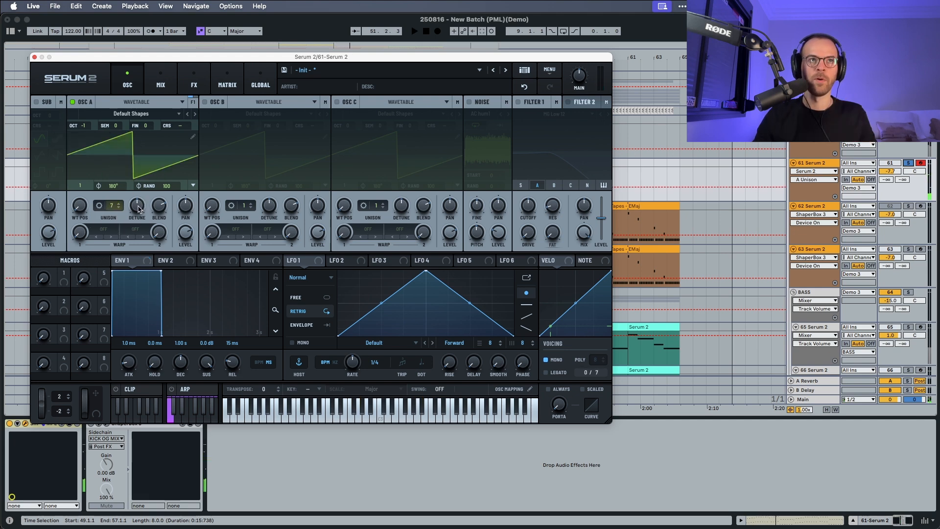
drag(139, 209, 134, 234)
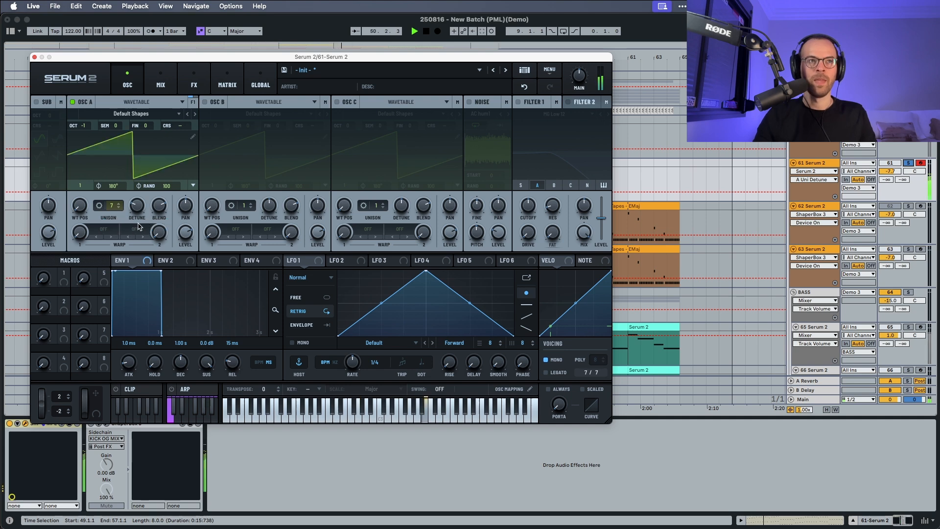
Step: Set oscillator A's first warp mode to PD (B) and audition it
click(100, 229)
mouse_move(112, 296)
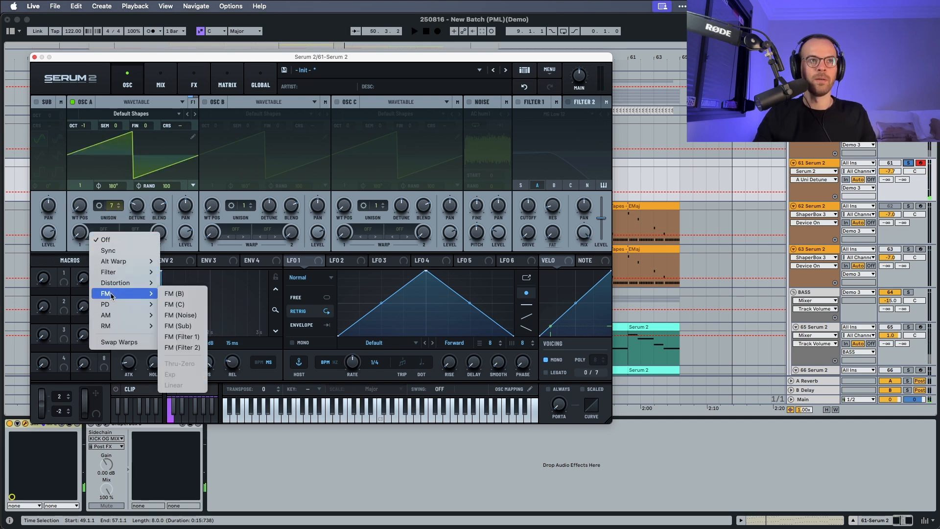
click(176, 305)
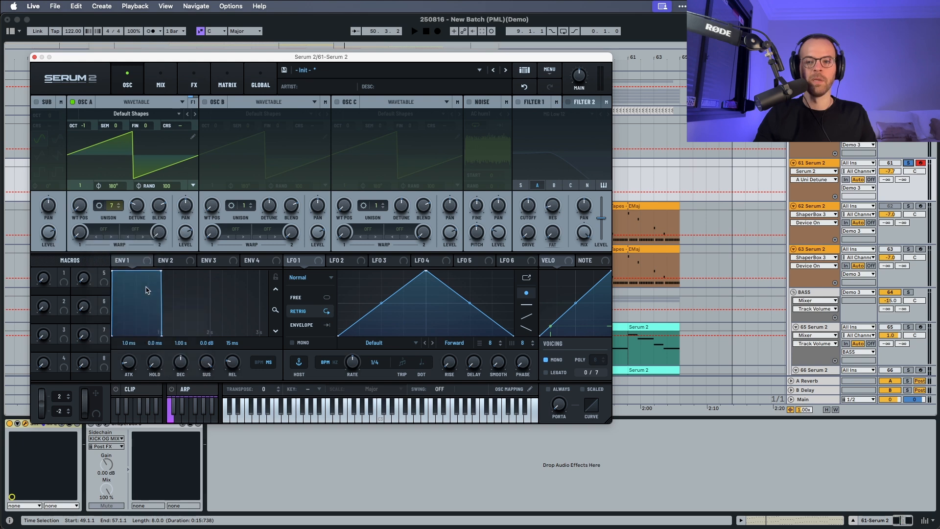
key(space)
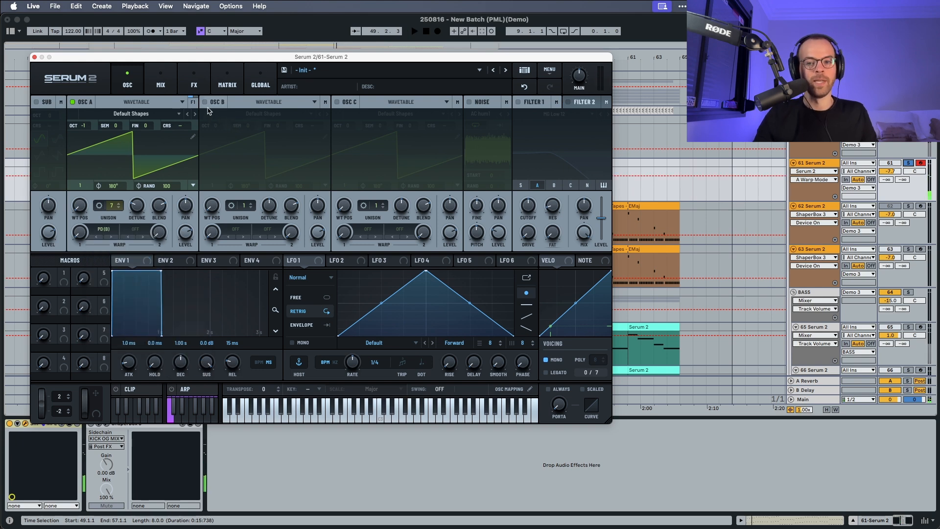
Step: Enable oscillator B at octave +1 and turn its level down
click(205, 102)
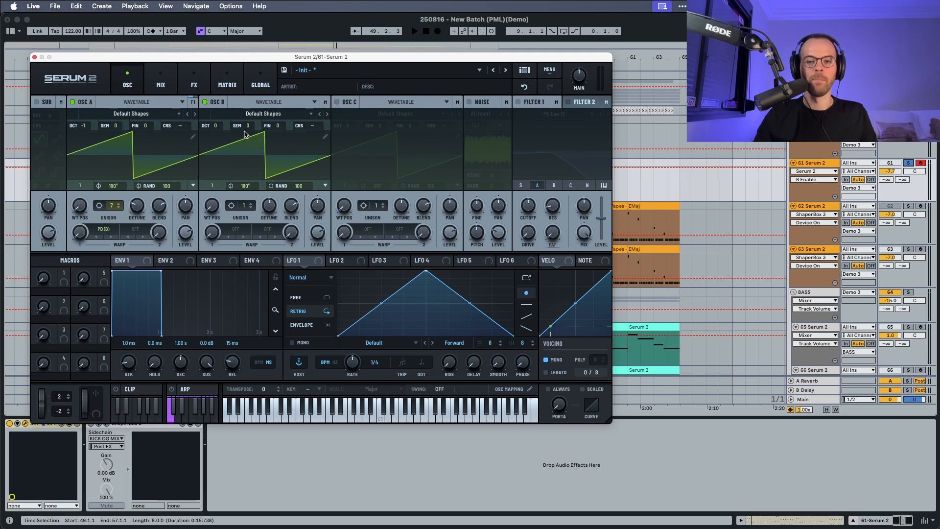
drag(223, 127, 224, 116)
key(space)
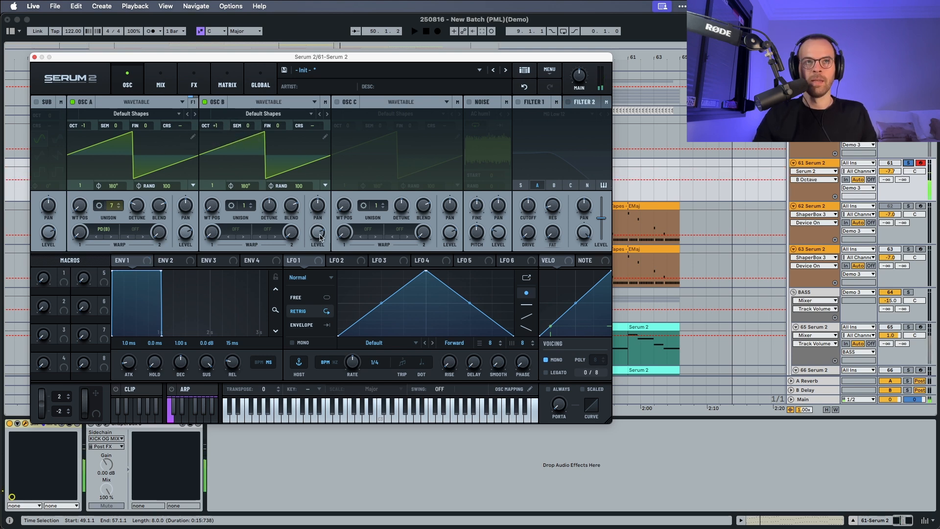
click(319, 238)
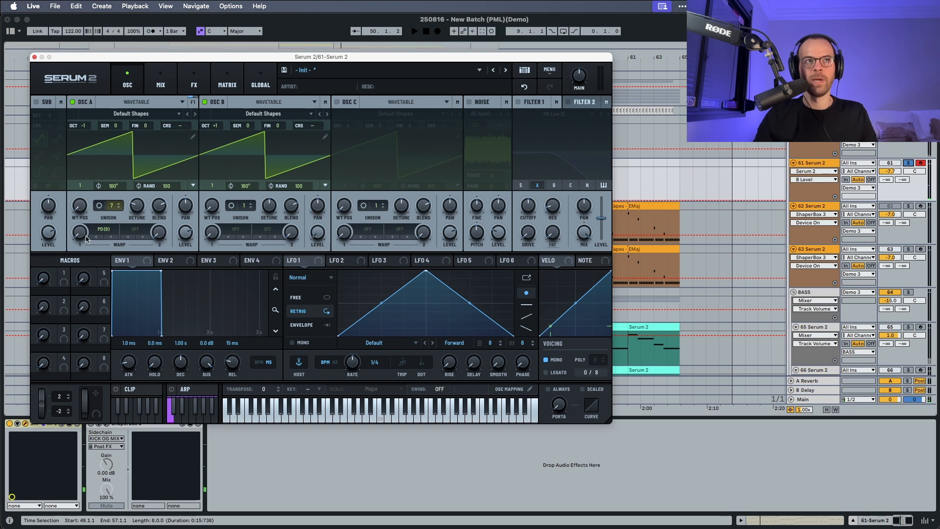
Step: Raise oscillator A's PD (B) warp amount while listening to the lead
key(space)
click(85, 237)
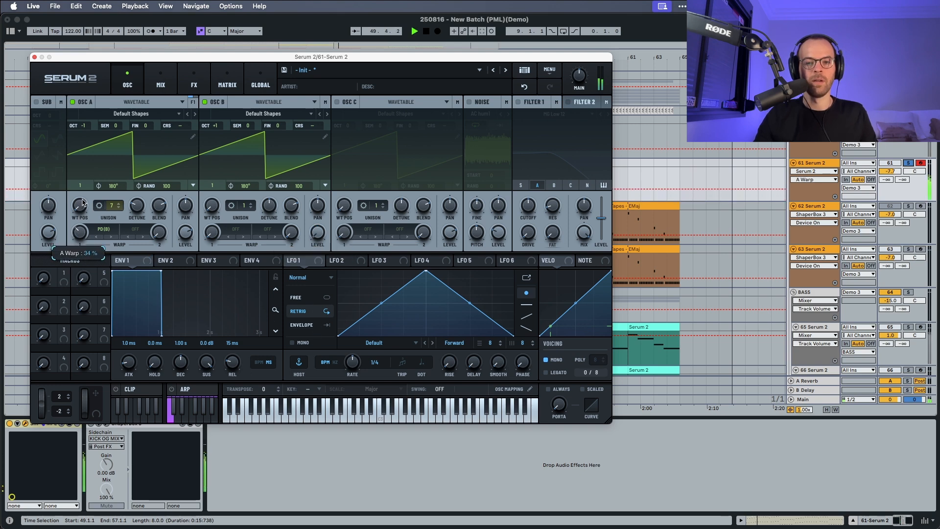
drag(82, 203, 82, 207)
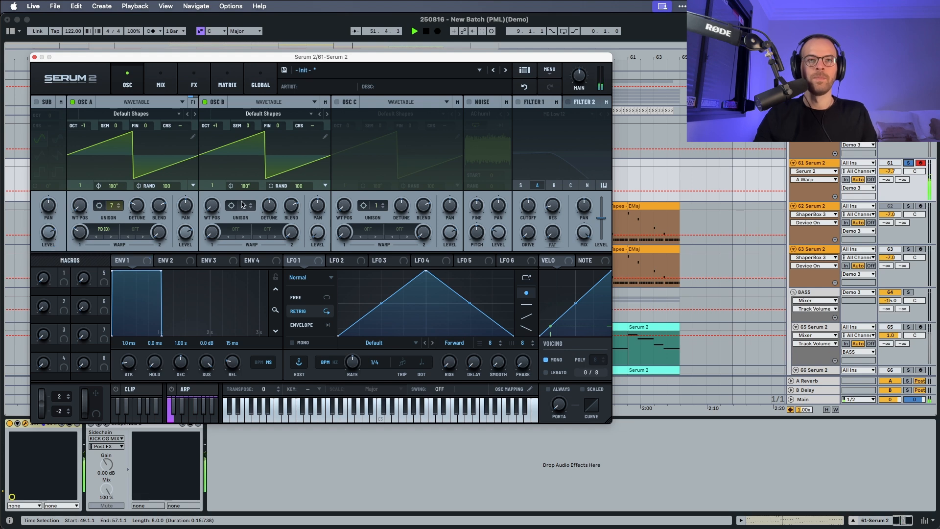
key(space)
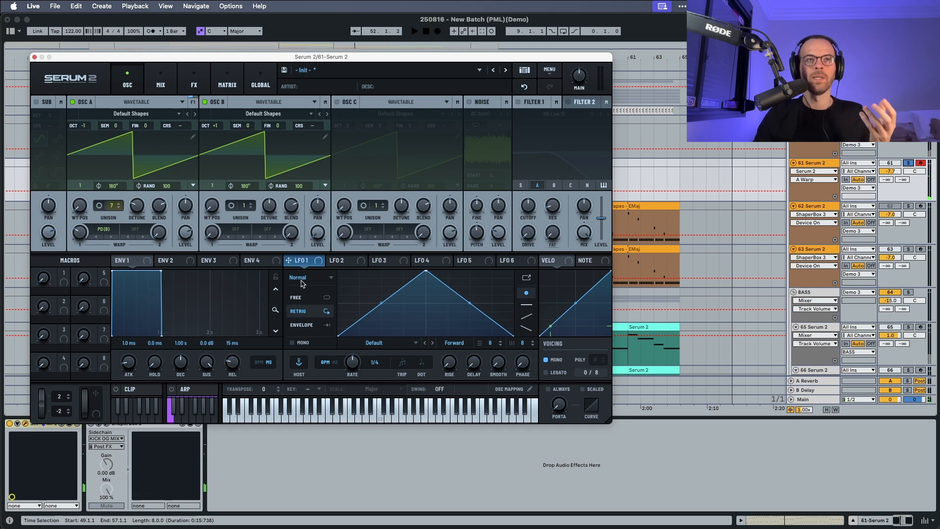
Step: Switch LFO 1 to the Chaos: Lorenz mode
click(302, 297)
click(302, 279)
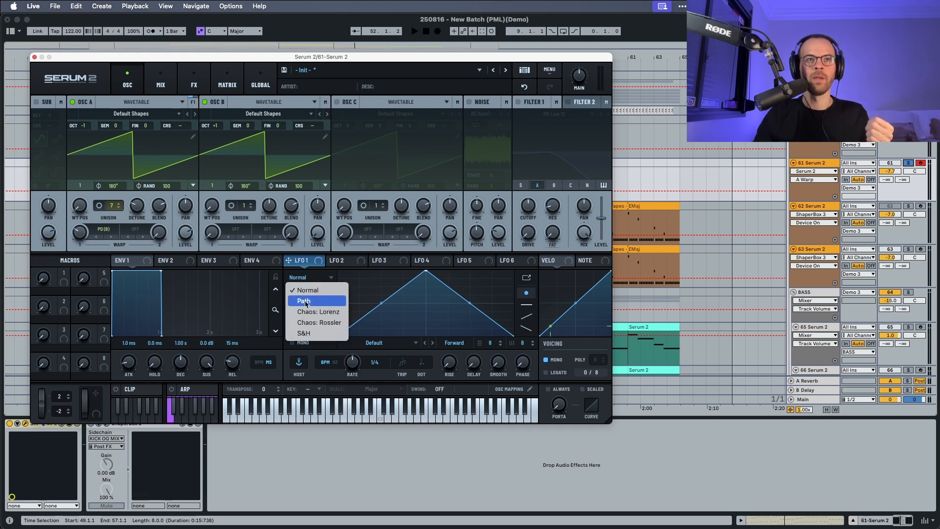
click(309, 310)
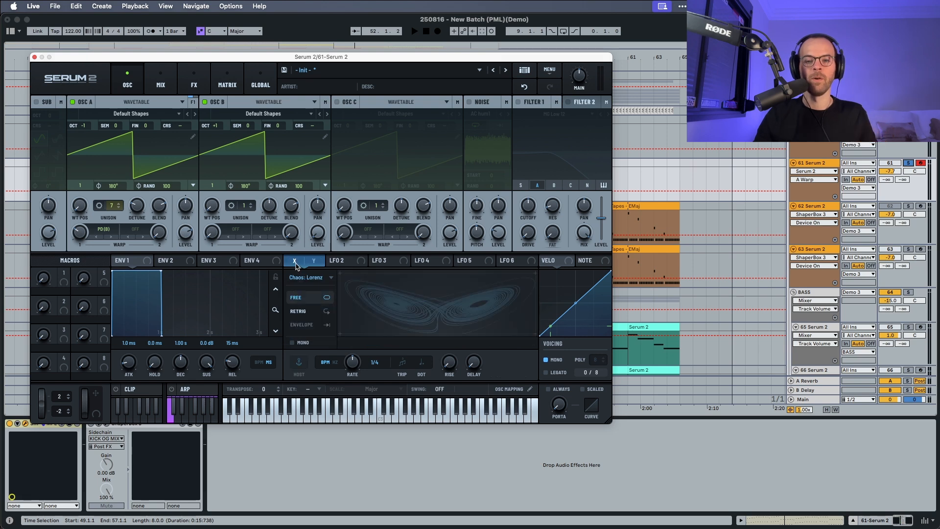
Step: Modulate the fine tuning of oscillators A and B with LFO 1, using 10% on A, and set the LFO rate to 1/2
drag(295, 264, 153, 180)
key(space)
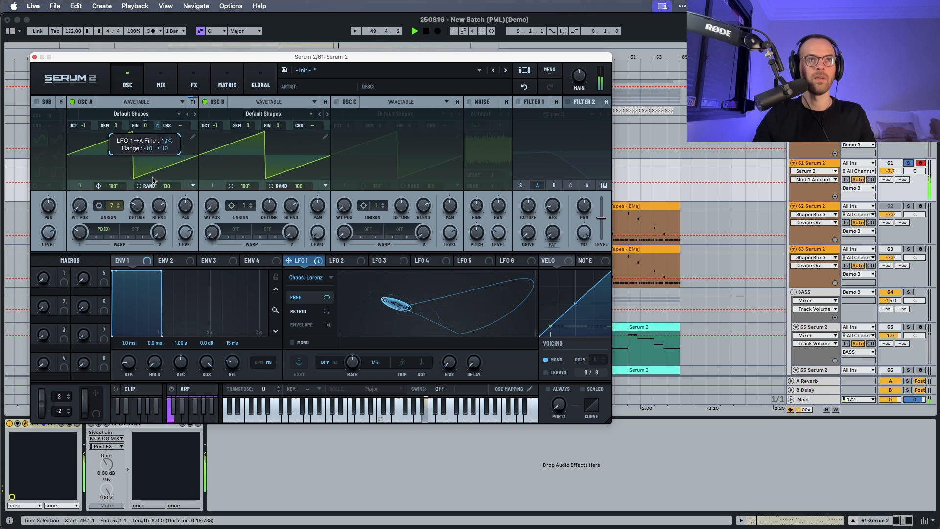
mouse_move(316, 260)
drag(296, 263, 284, 180)
key(space)
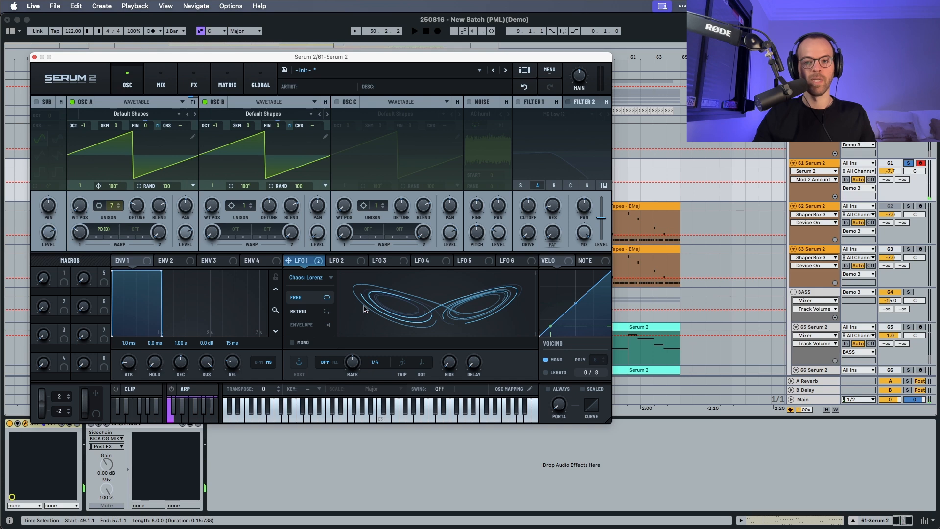
drag(348, 366, 346, 371)
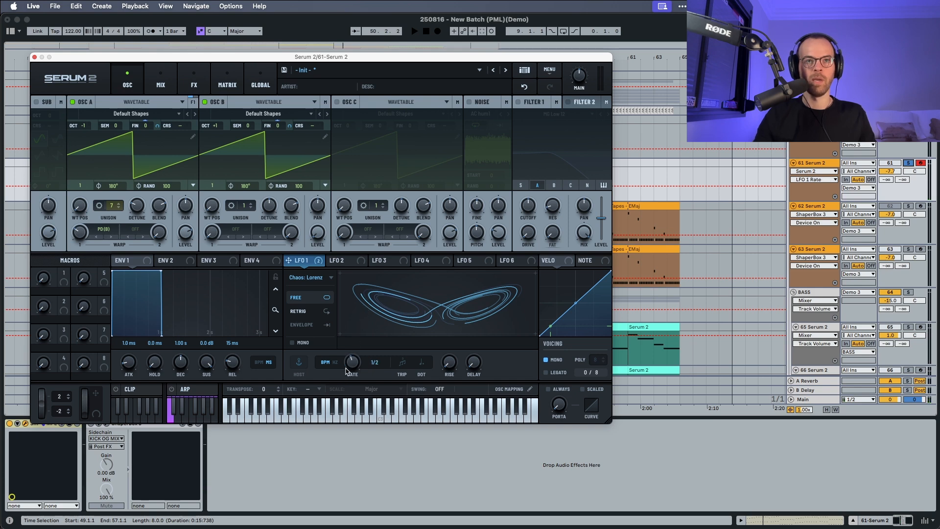
key(space)
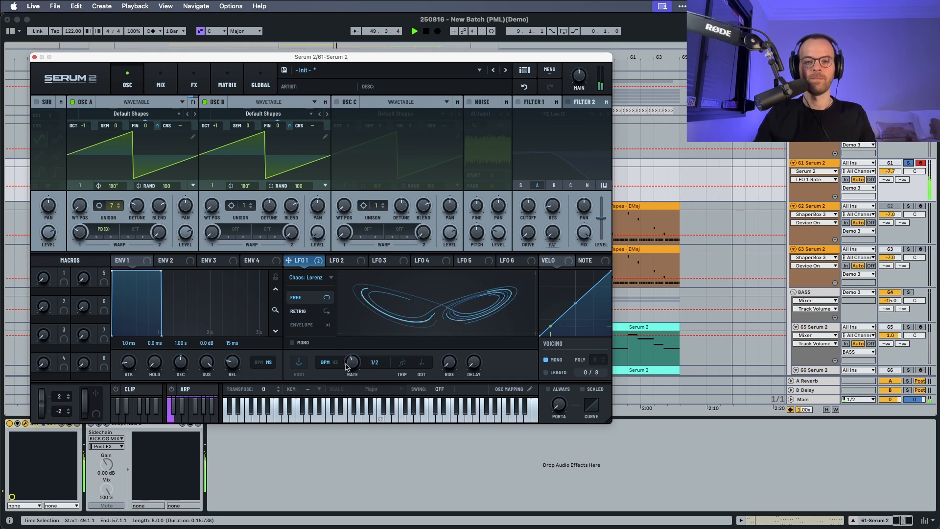
Step: Enable the noise oscillator with the White noise colour, raise its filter setting and lower its level
click(470, 102)
click(479, 113)
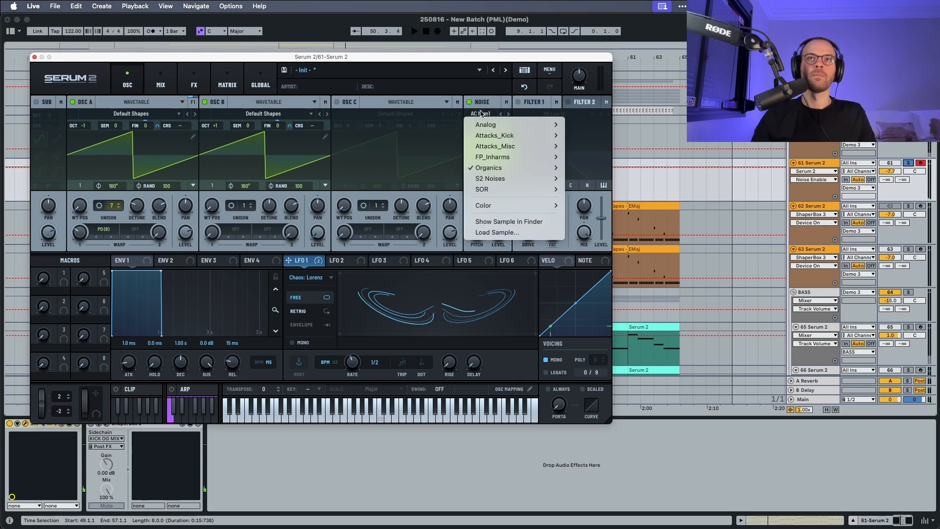
mouse_move(491, 206)
click(581, 208)
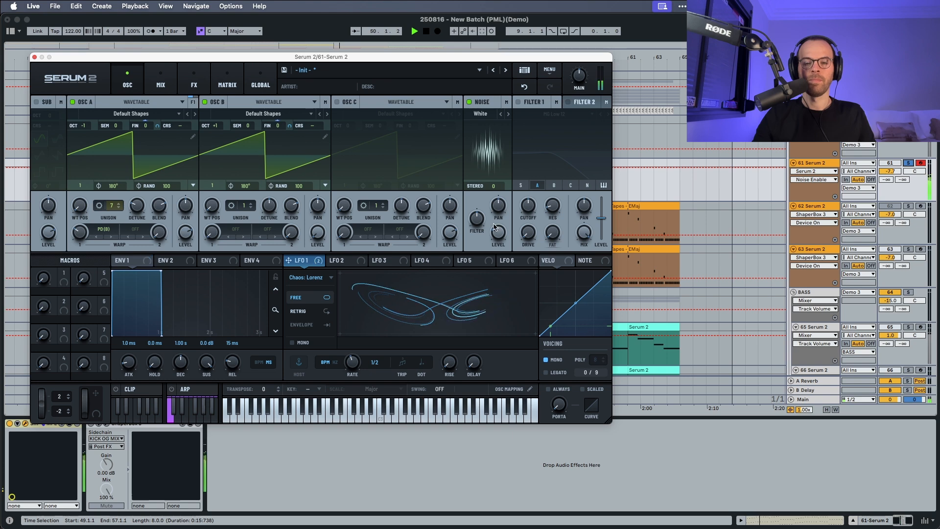
drag(478, 223, 481, 194)
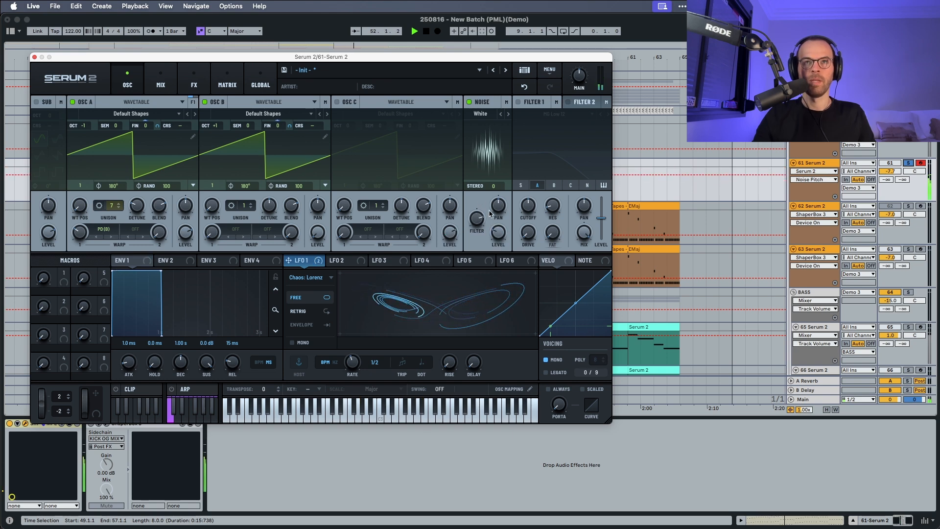
drag(498, 233, 494, 272)
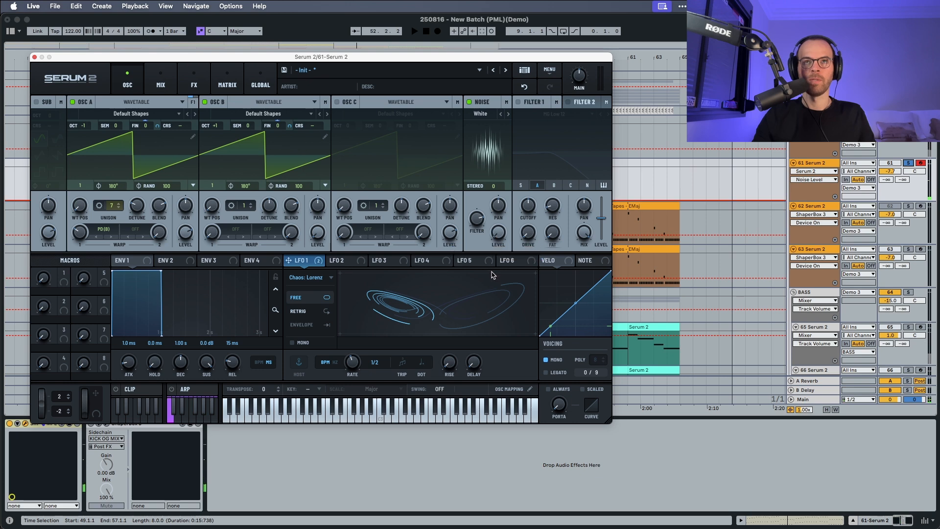
Step: Assign ENV 3 as a modulation source for the noise oscillator's level
click(220, 265)
drag(225, 264, 485, 252)
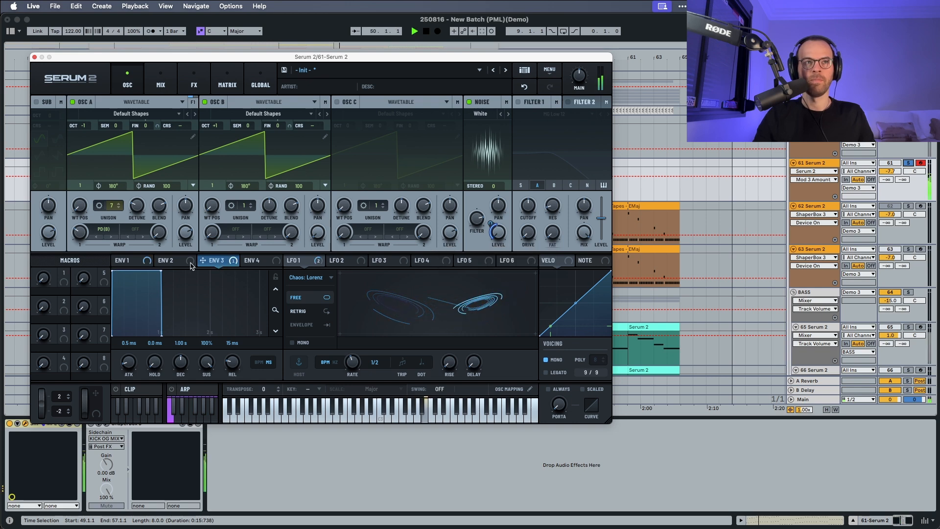
Step: Shape ENV 3 into a short pluck by setting sustain to zero, decay to 488 ms and release to 236 ms
drag(208, 363, 207, 431)
key(space)
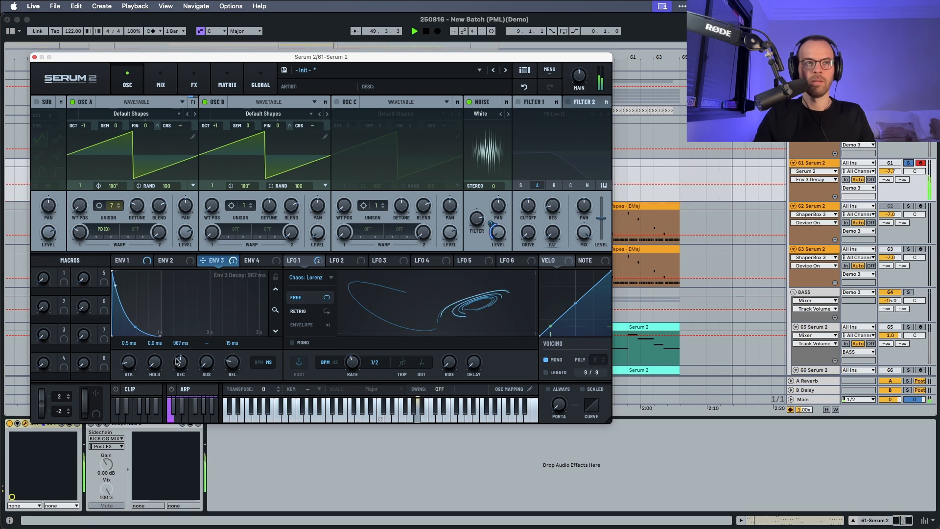
drag(179, 361, 234, 351)
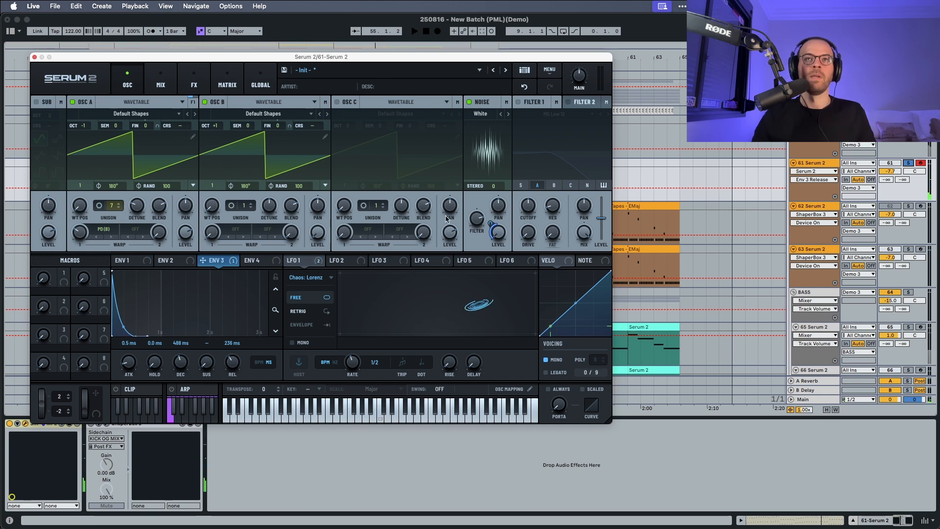
Step: Lengthen the release of ENV 1 to 838 ms while the loop plays
click(131, 261)
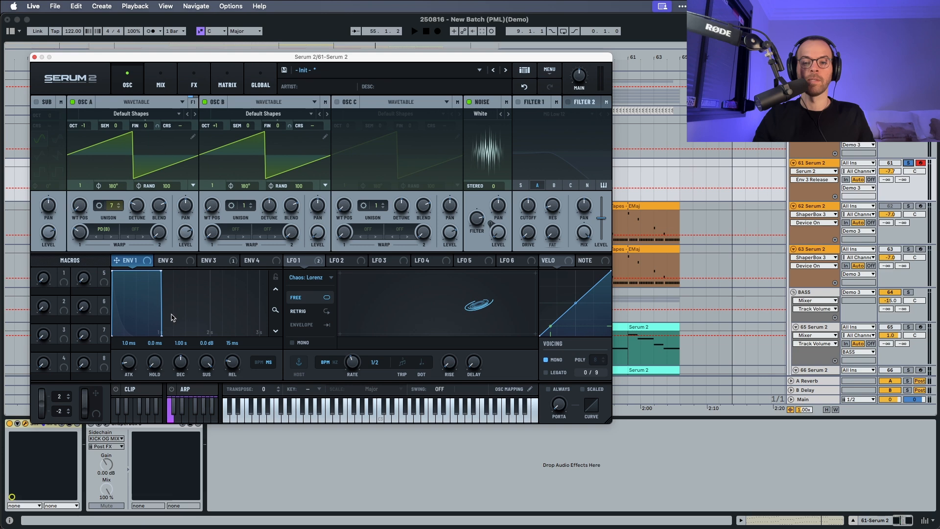
key(space)
mouse_move(228, 366)
mouse_down()
mouse_move(229, 335)
mouse_move(235, 367)
mouse_up()
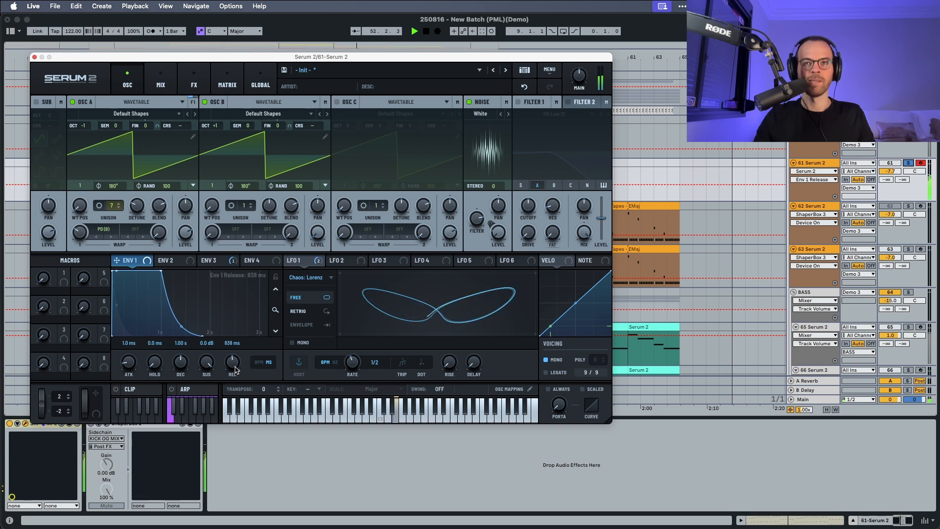
Step: Compare polyphonic and mono voicing by ear during playback, leaving mono enabled
click(547, 361)
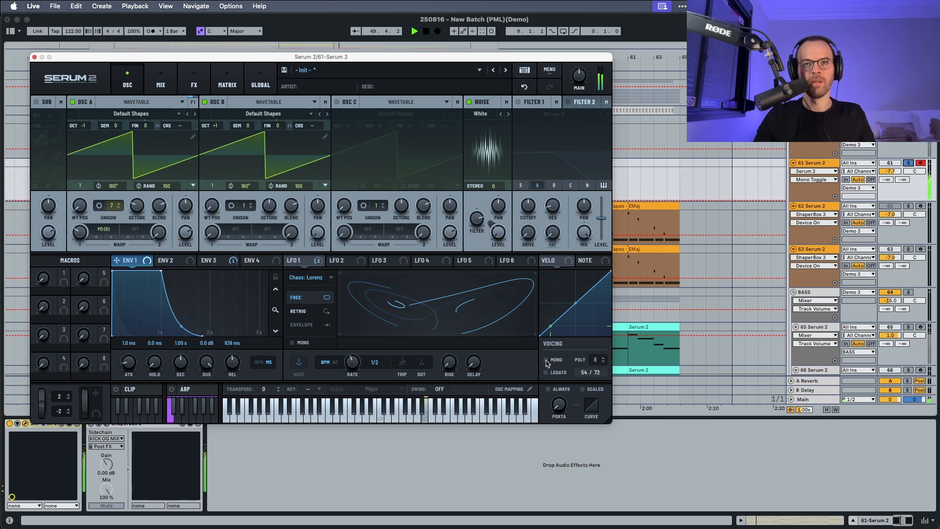
click(547, 360)
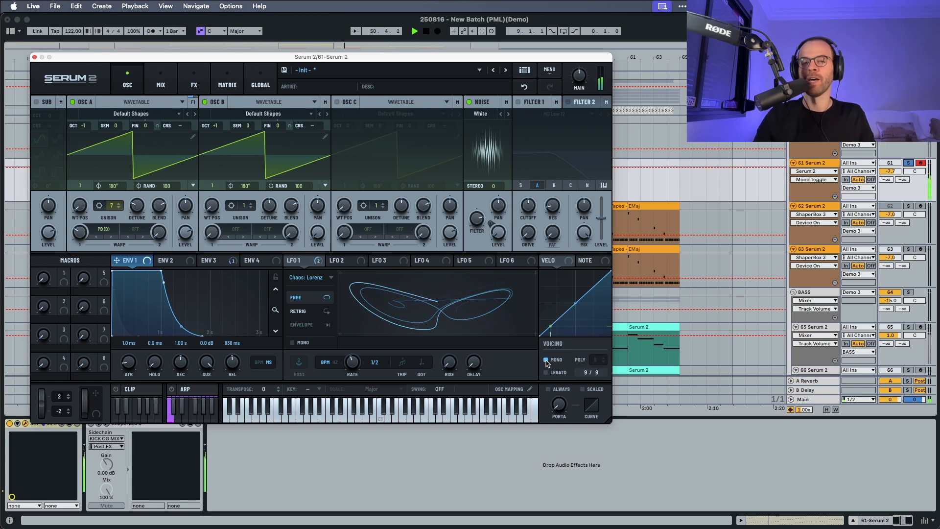
click(547, 361)
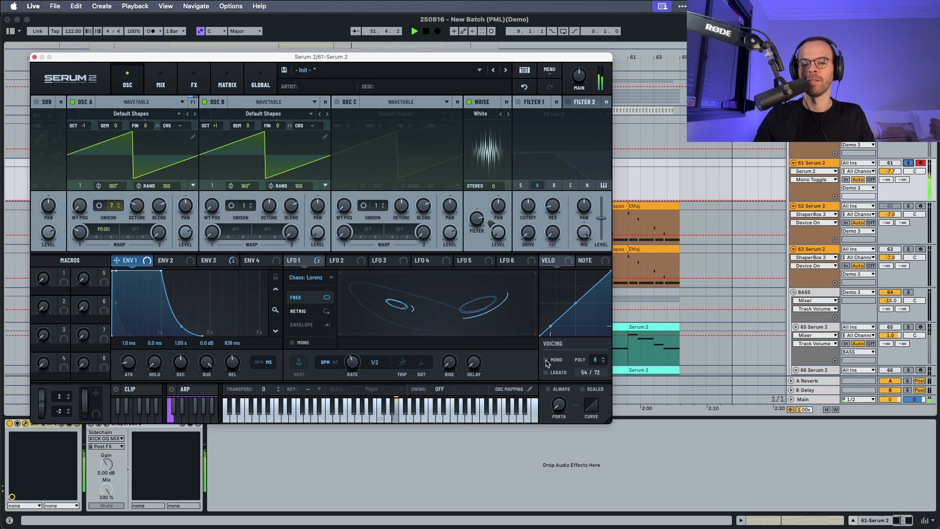
click(547, 360)
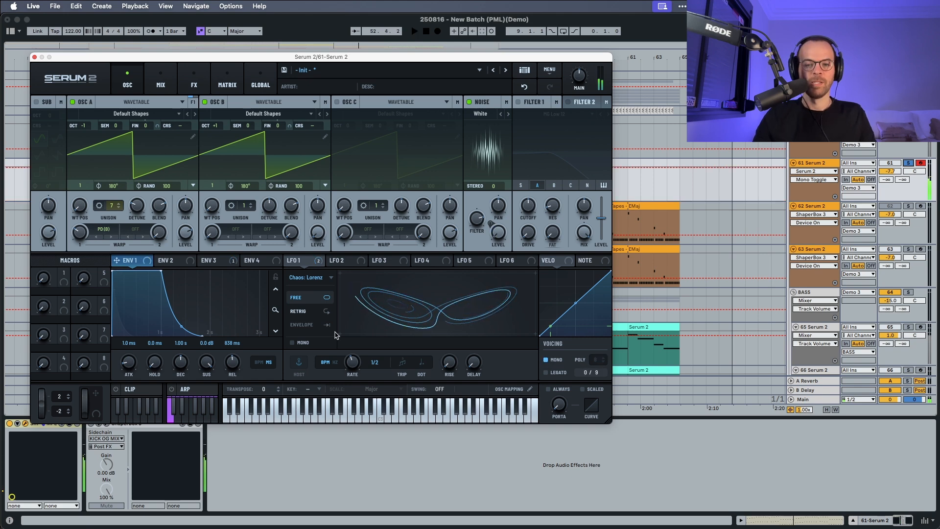
Step: Enable Filter 1, set its type to MG Low 18 and route oscillator B through it as well
click(518, 102)
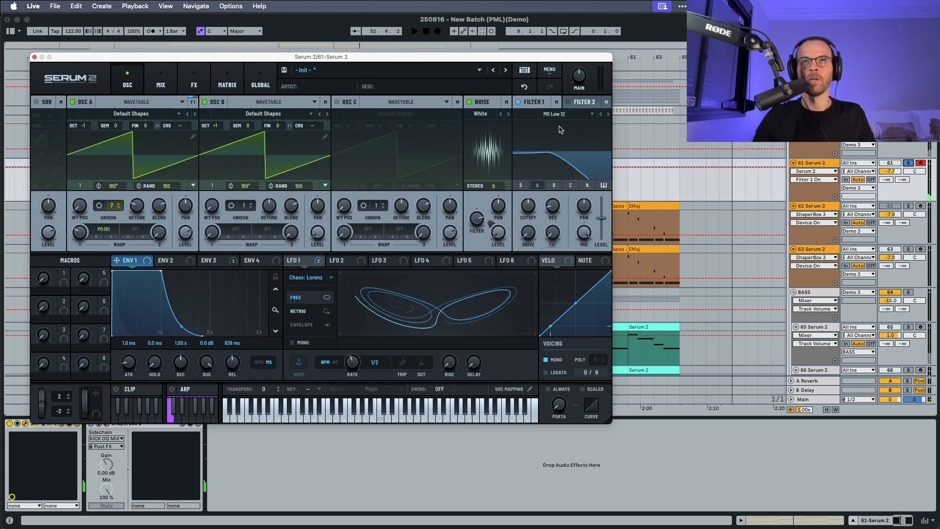
click(607, 114)
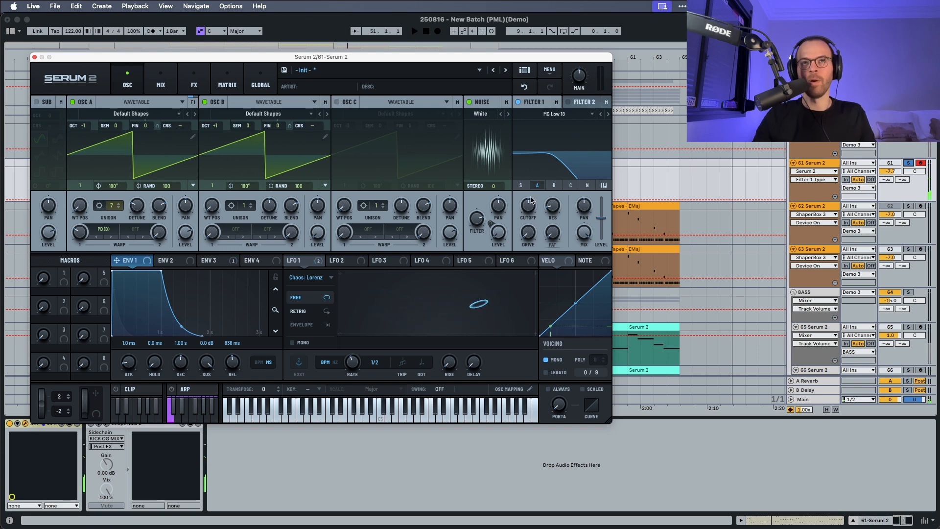
click(554, 186)
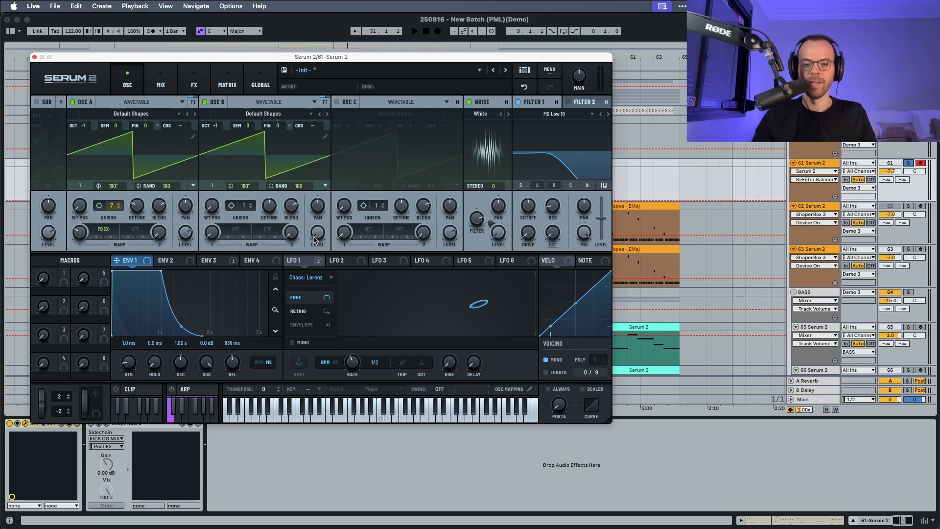
key(space)
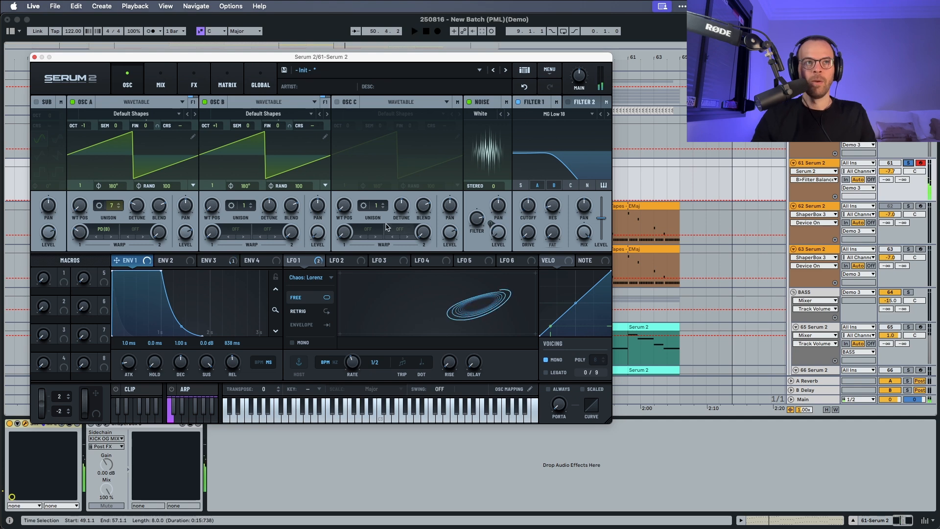
Step: Show ENV 2 for editing and lower the cutoff of Filter 1
click(177, 263)
drag(529, 206, 526, 227)
key(space)
key(space)
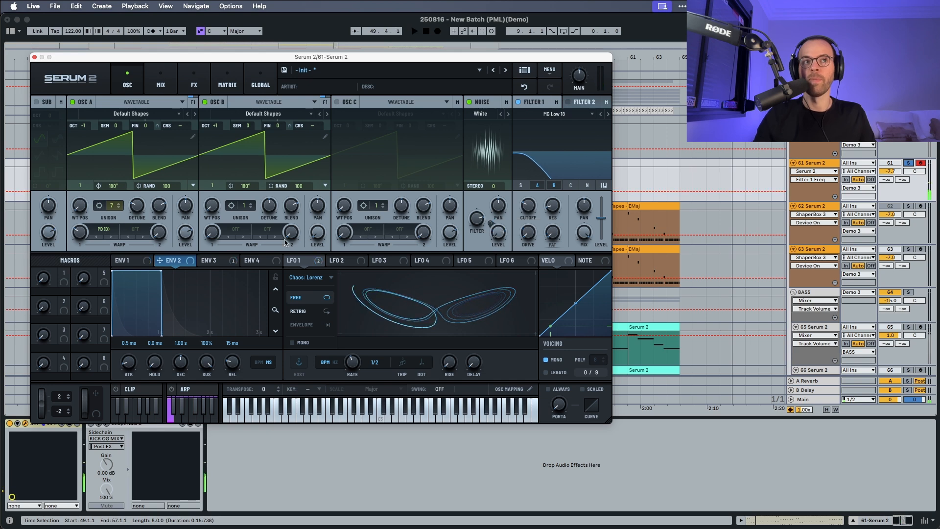
Step: Modulate the Filter 1 cutoff with ENV 2 at full amount and adjust the filter's resonance while listening
drag(186, 261, 527, 205)
key(space)
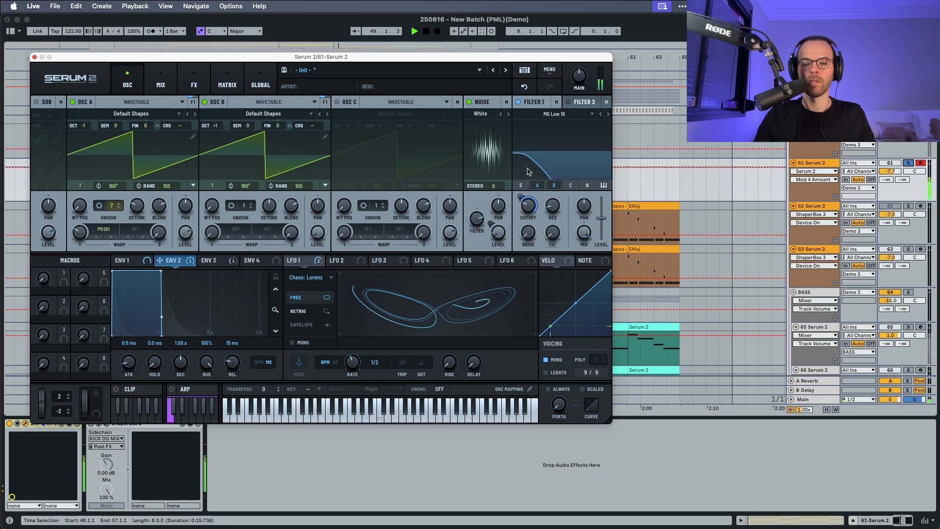
click(553, 206)
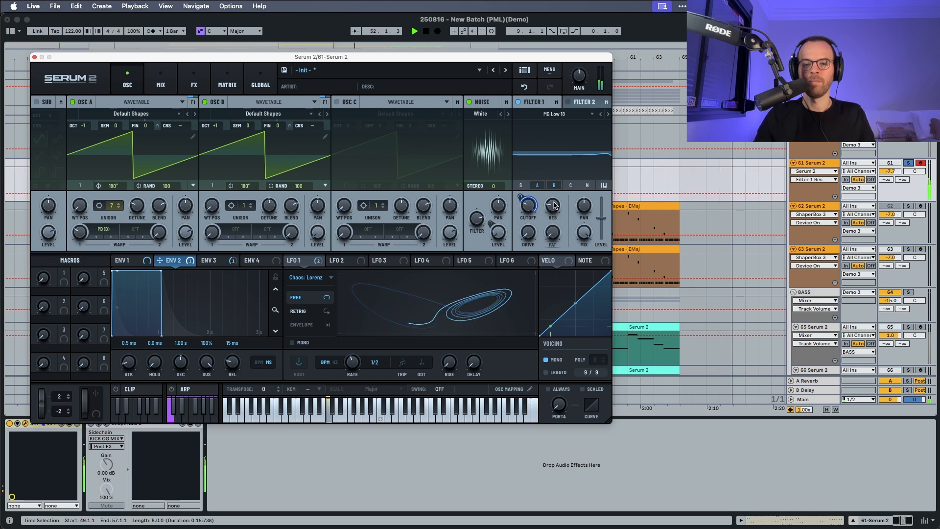
key(space)
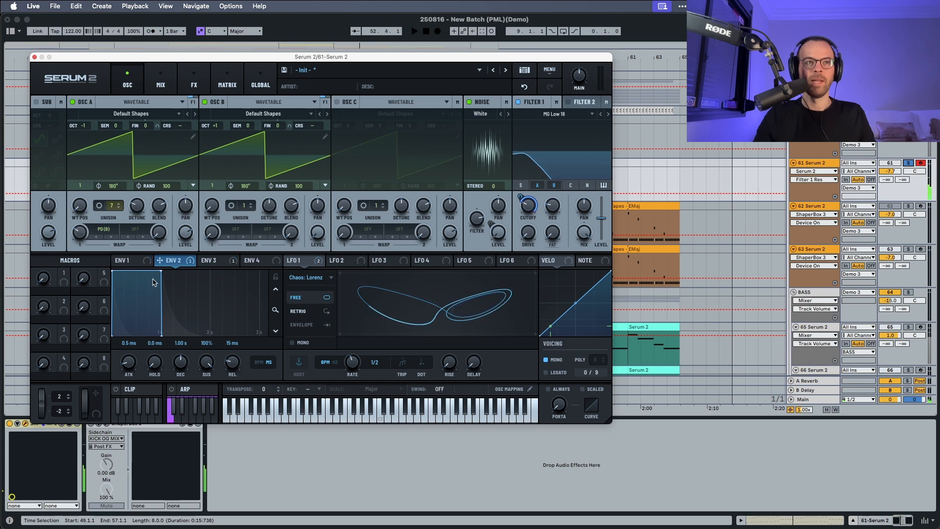
Step: Shape ENV 2 with zero sustain, 753 ms decay, 267 ms release and a steeper decay curve
click(206, 362)
drag(204, 368, 206, 425)
key(space)
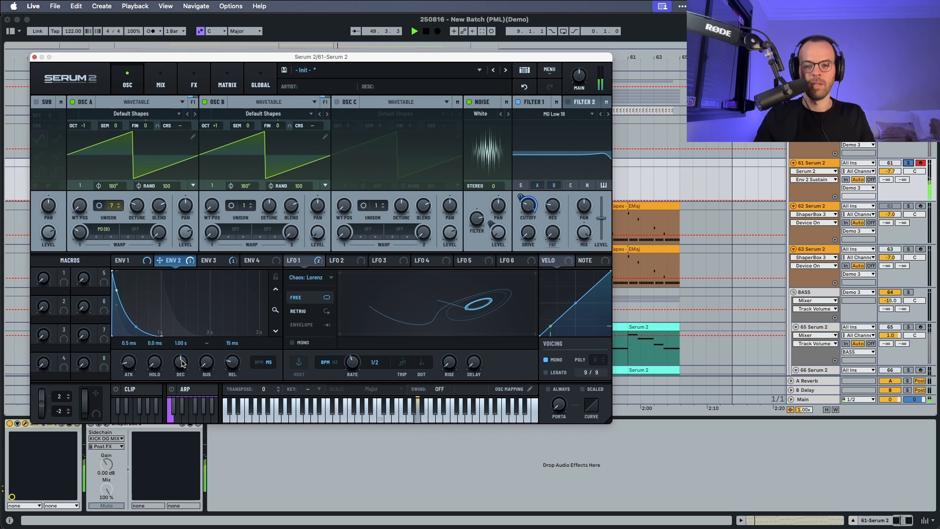
drag(181, 363, 235, 353)
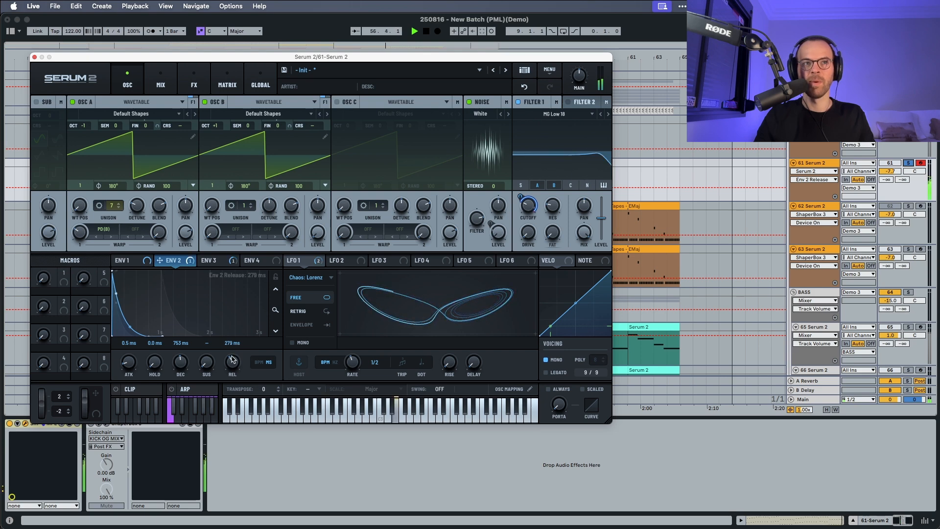
drag(233, 362, 232, 360)
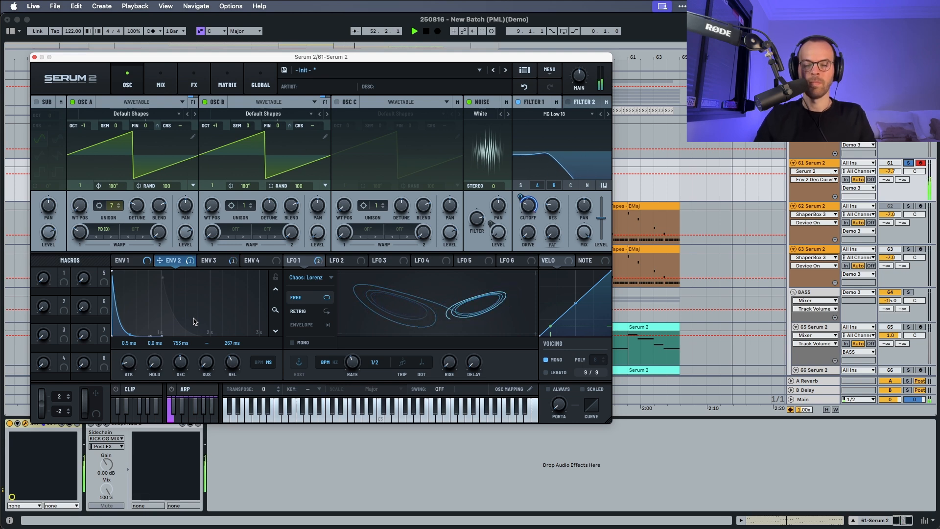
key(space)
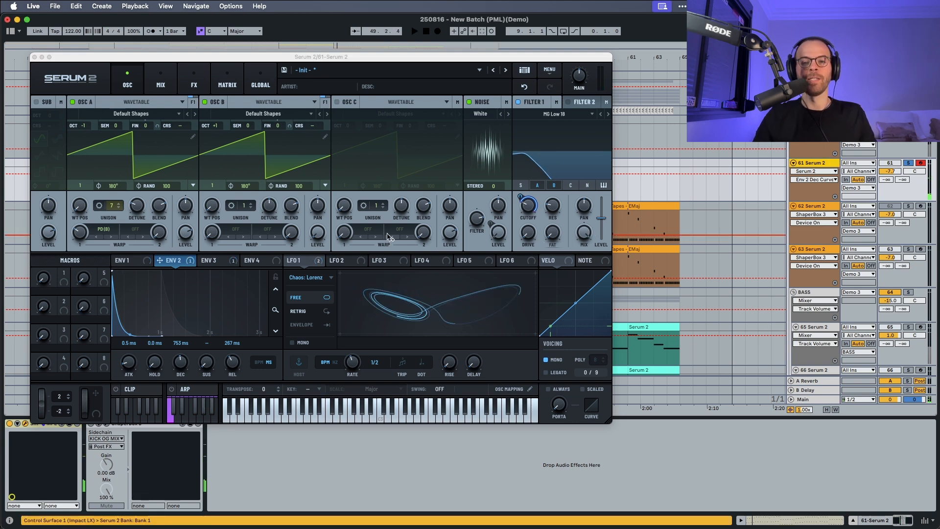
Step: Turn ENV 4 into a very short transient with zero sustain and a decay of 14 ms
click(252, 265)
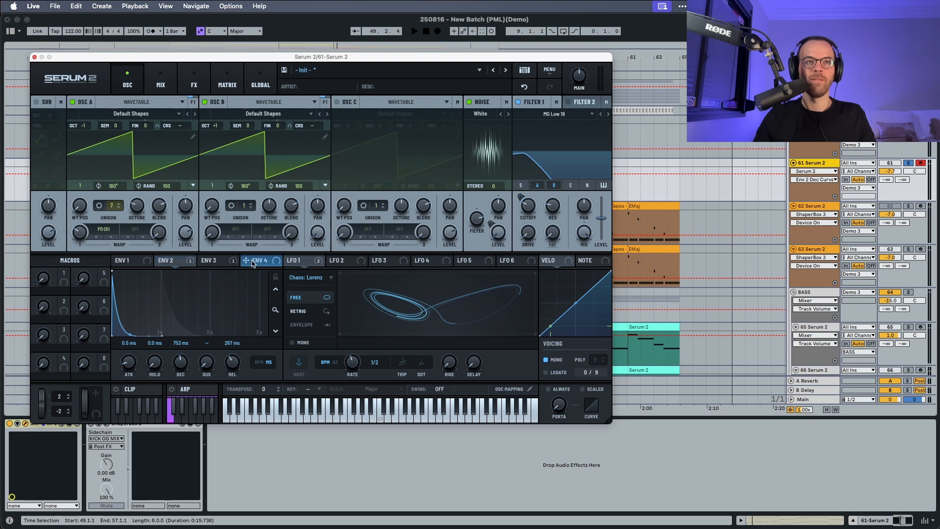
click(252, 264)
drag(213, 373, 209, 479)
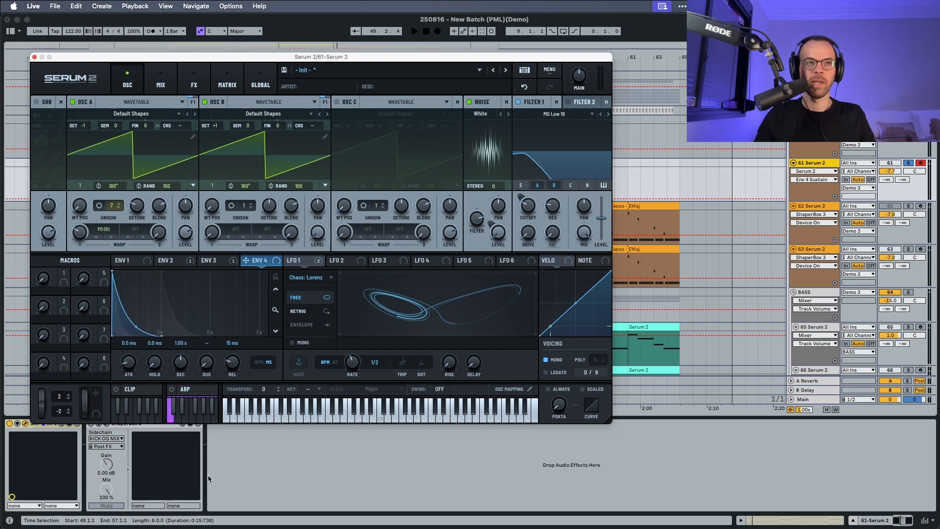
drag(177, 368, 177, 395)
key(space)
key(space)
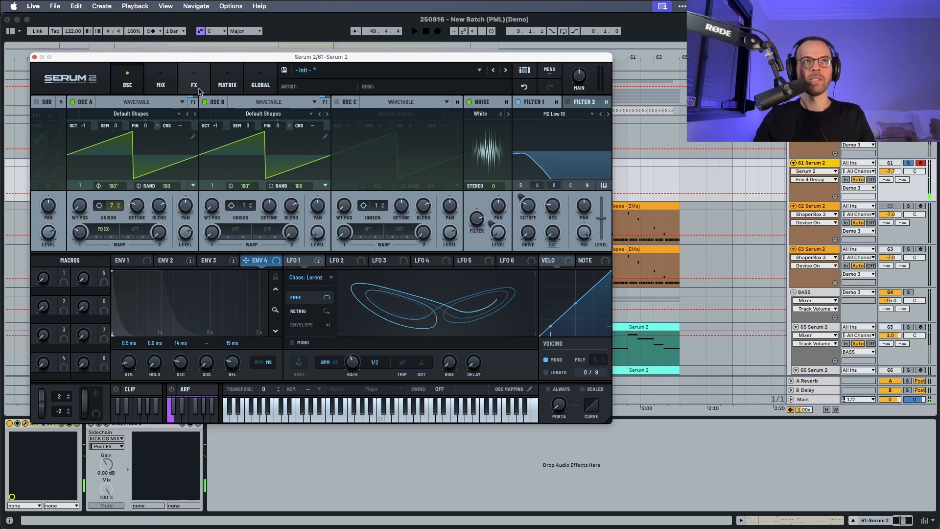
Step: Add a modulation matrix row from Env 4 to the global Main Tuning with an amount of 100%
click(227, 83)
drag(246, 260, 80, 187)
click(303, 186)
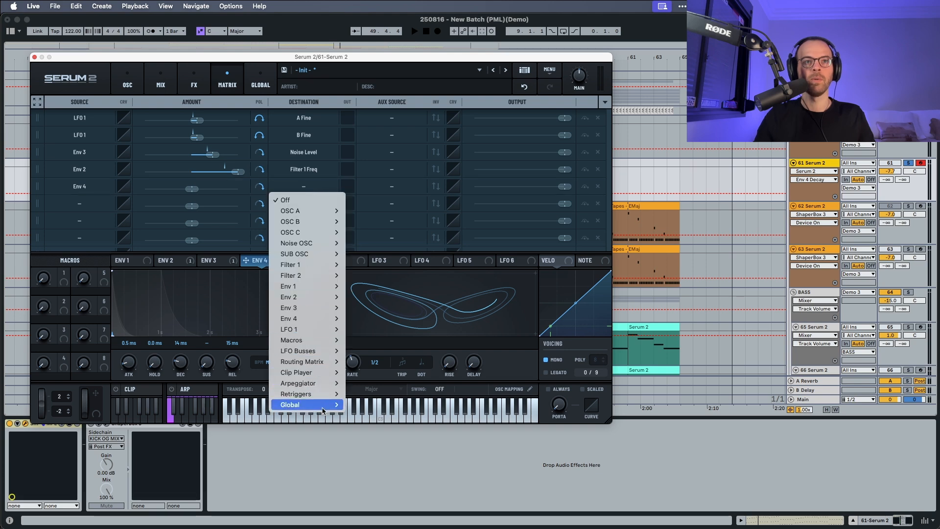
mouse_move(313, 404)
click(365, 405)
drag(191, 188, 265, 191)
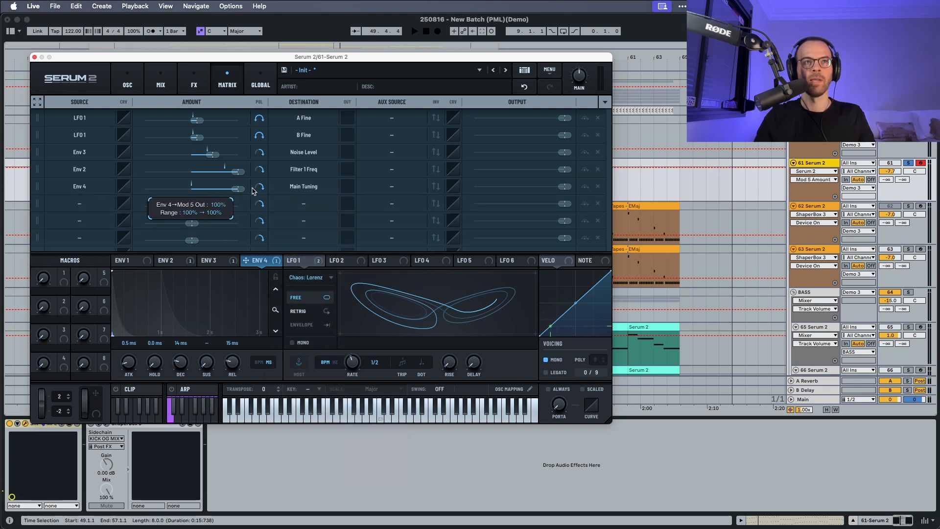
Step: Audition the Env 4 pitch modulation and reduce its Main Tuning amount to 54%
key(space)
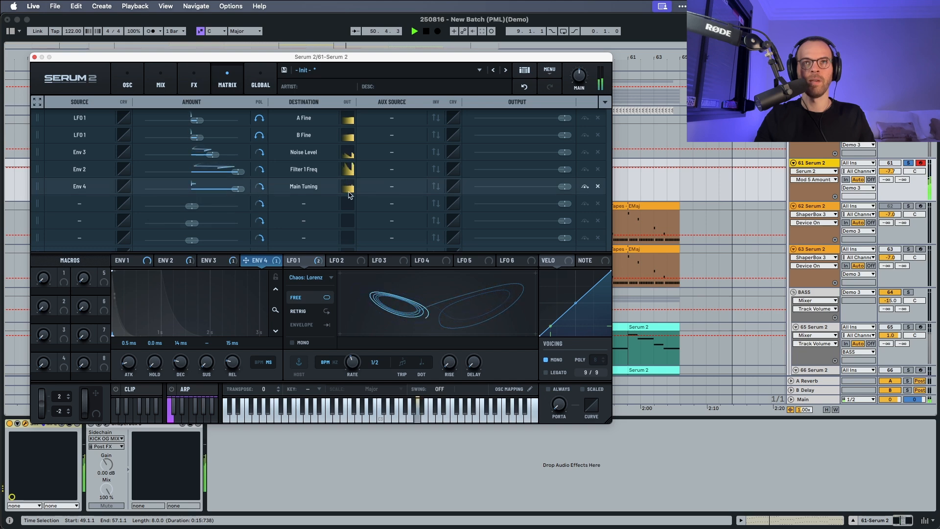
click(585, 187)
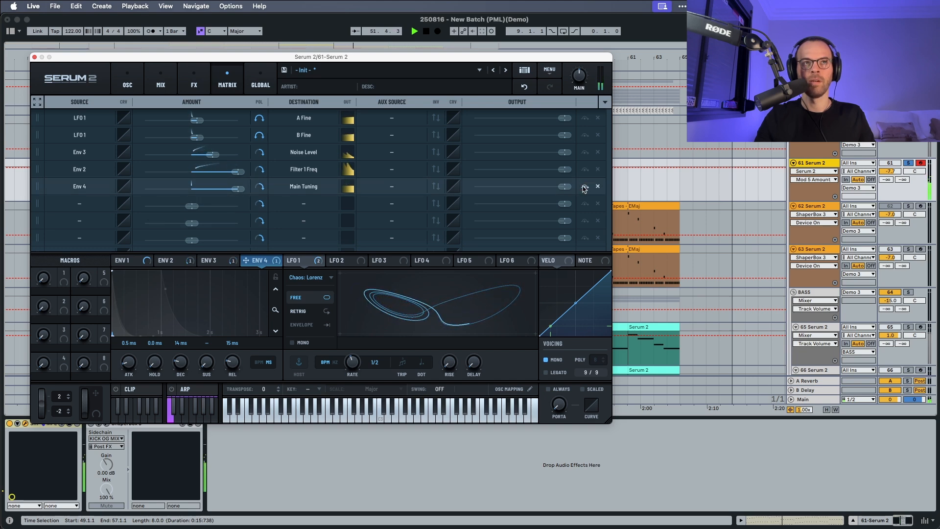
drag(237, 191, 218, 193)
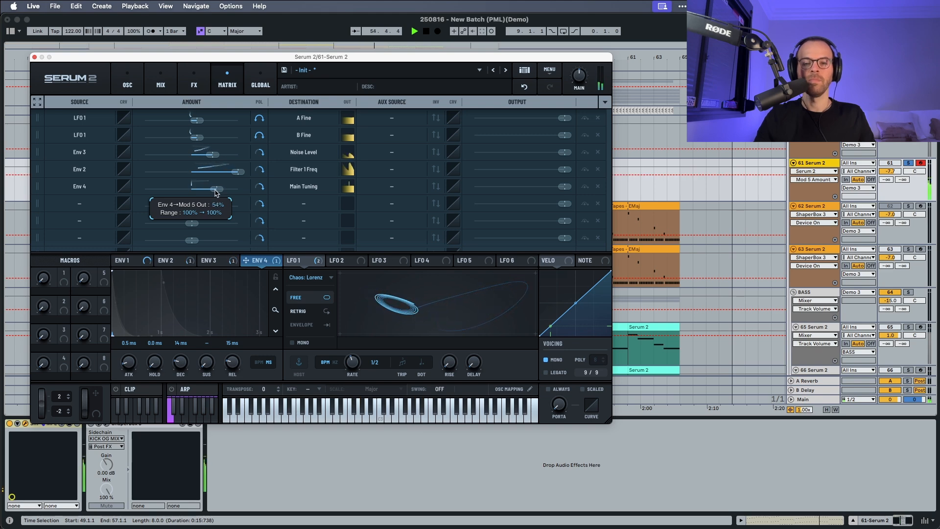
Step: Raise the Bus 1 send of Filter 1 from its routing options and listen to the result
click(127, 81)
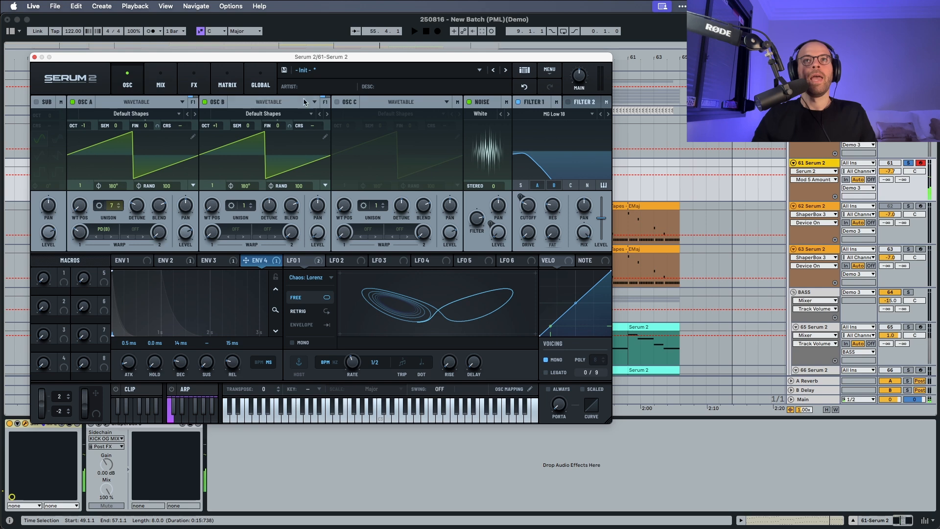
click(556, 103)
drag(525, 136, 527, 58)
key(space)
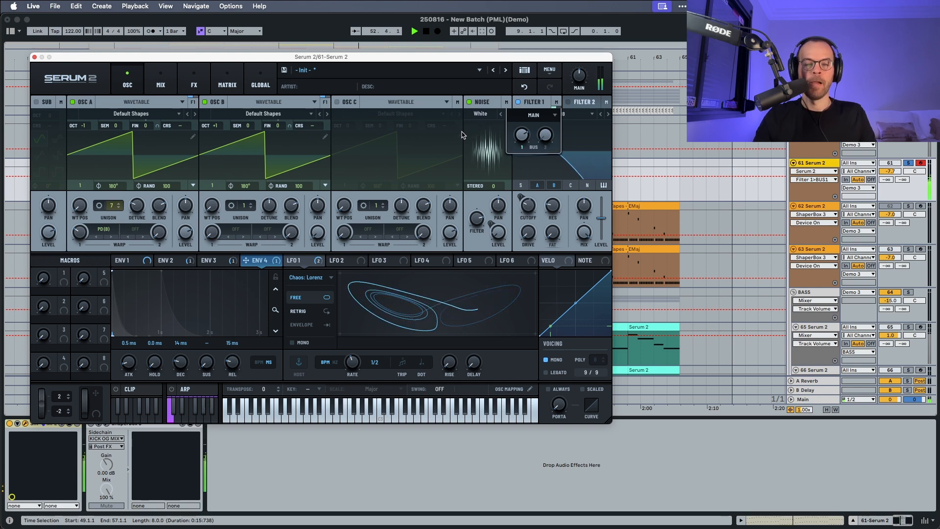
key(space)
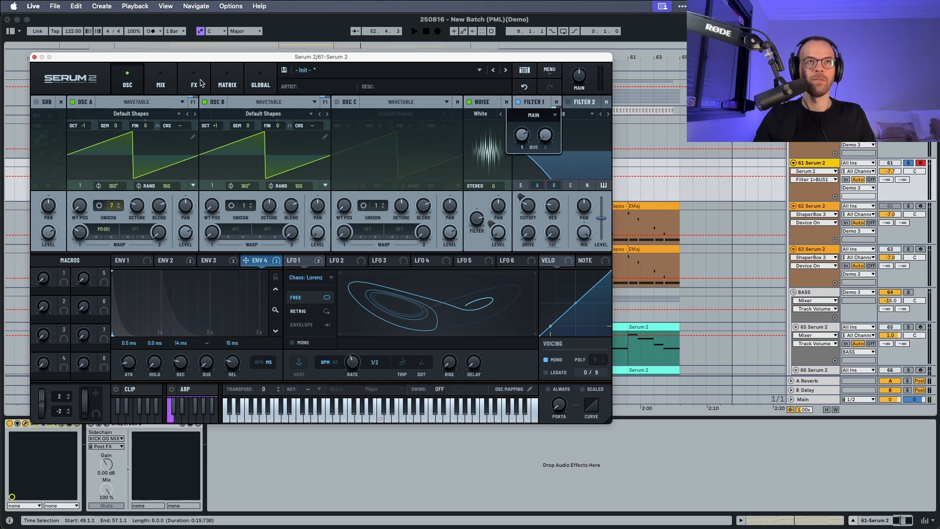
Step: Set the output of Bus 1 to Direct in the mixer and play the loop
click(227, 82)
click(194, 83)
click(161, 82)
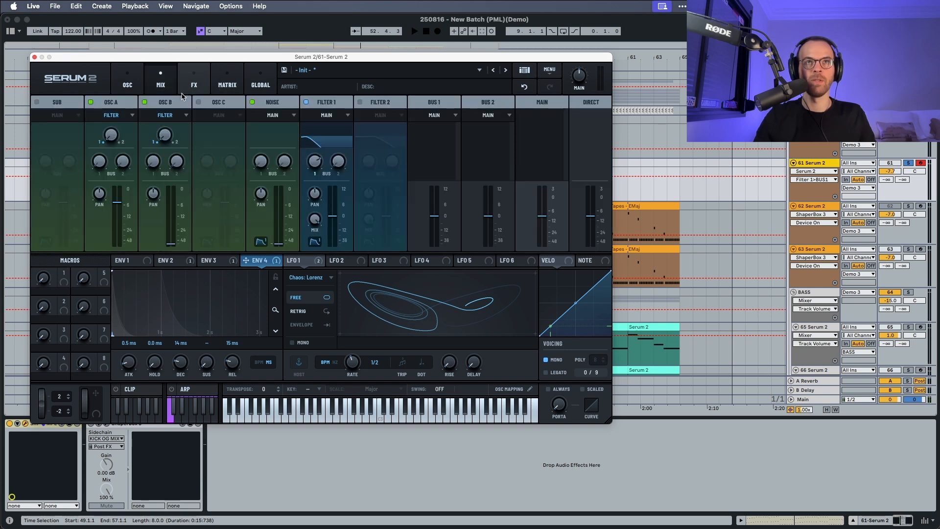
click(441, 116)
click(430, 138)
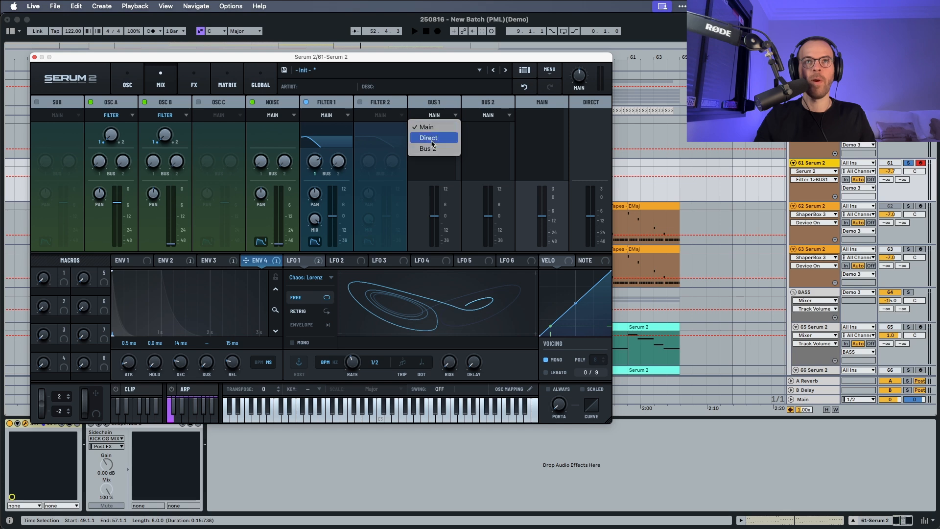
key(space)
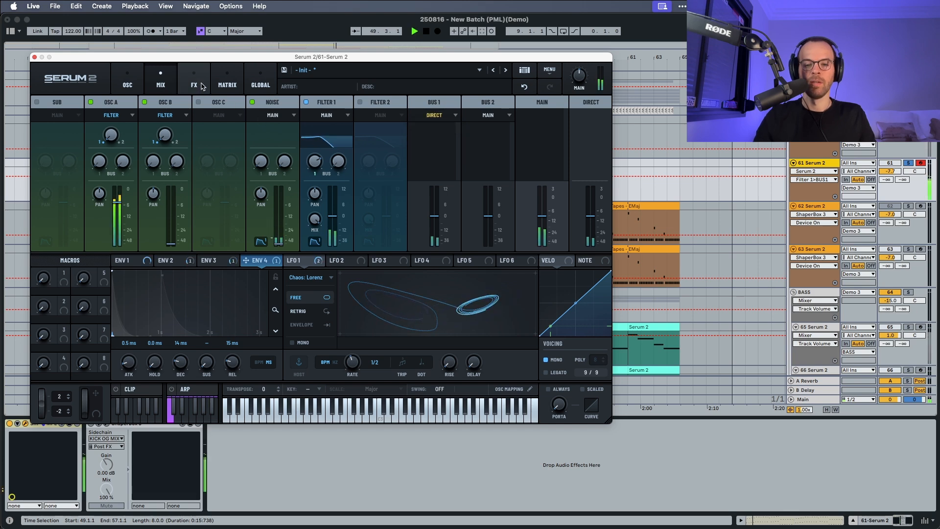
Step: Add a Convolve effect to the Bus 1 effects rack
click(200, 86)
click(218, 84)
click(194, 83)
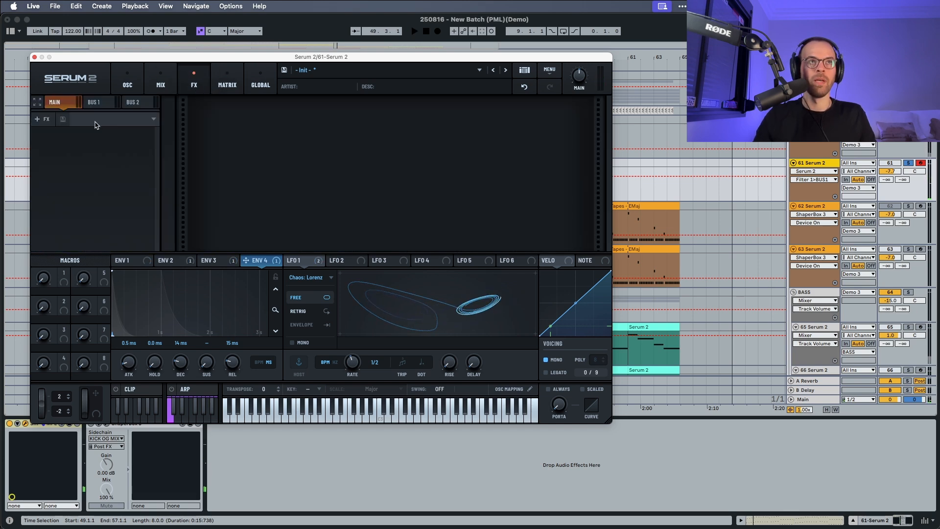
click(93, 102)
click(54, 120)
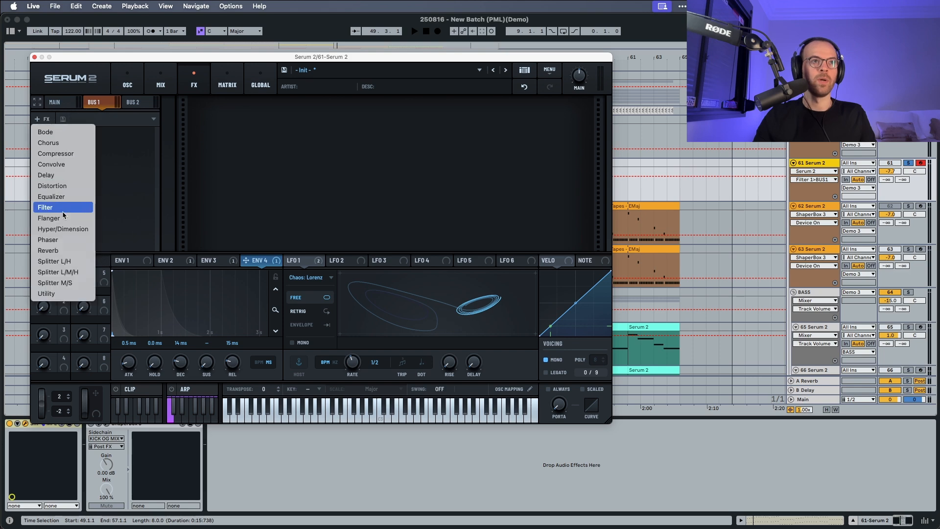
click(68, 164)
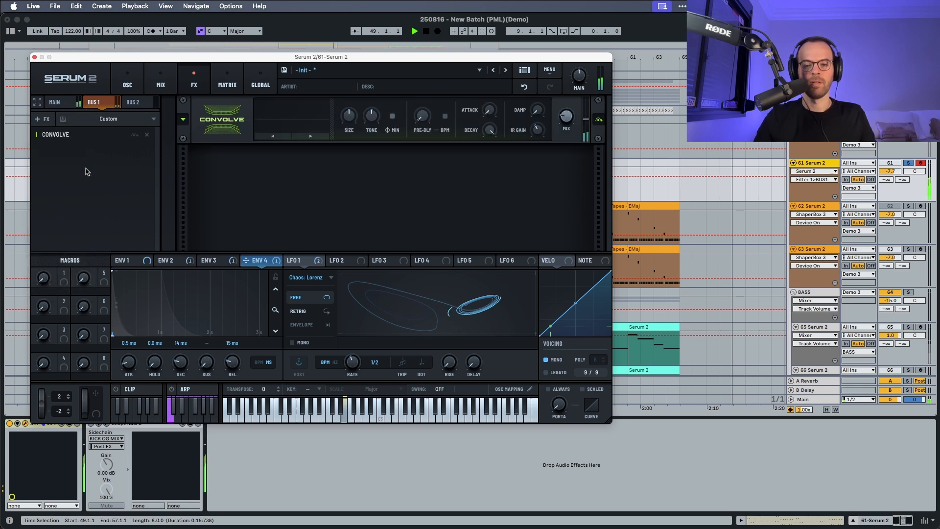
Step: Load the factory Long impulse response Digital Hall 2 into Convolve and shorten its decay while the loop plays
click(270, 135)
mouse_move(294, 136)
mouse_move(343, 158)
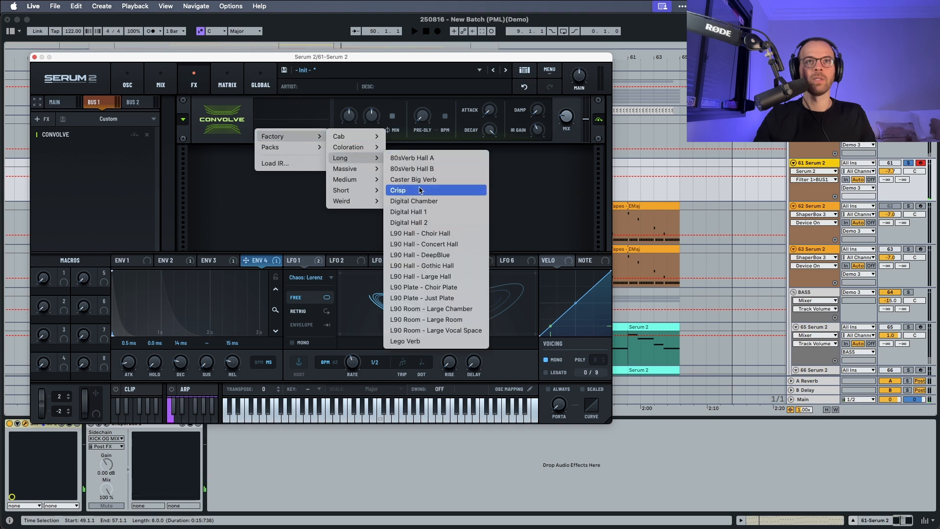
click(418, 223)
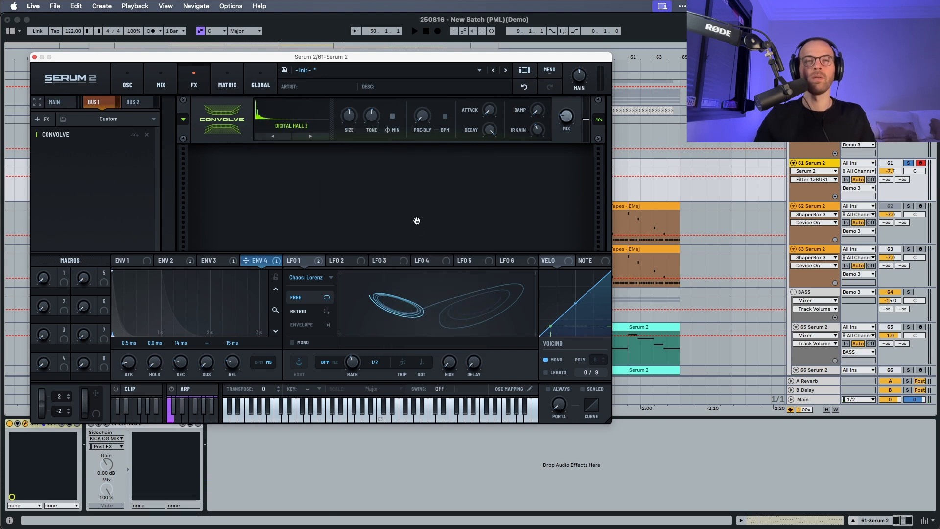
key(space)
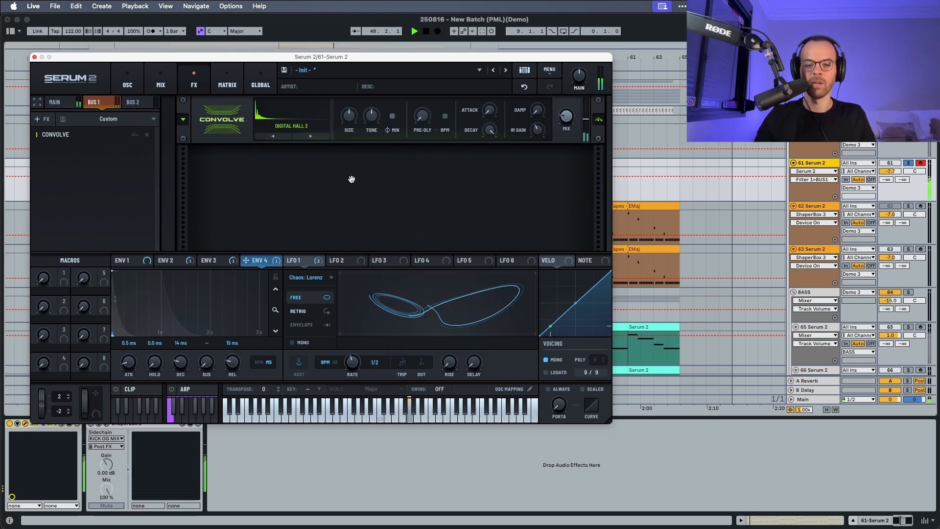
drag(489, 130, 486, 179)
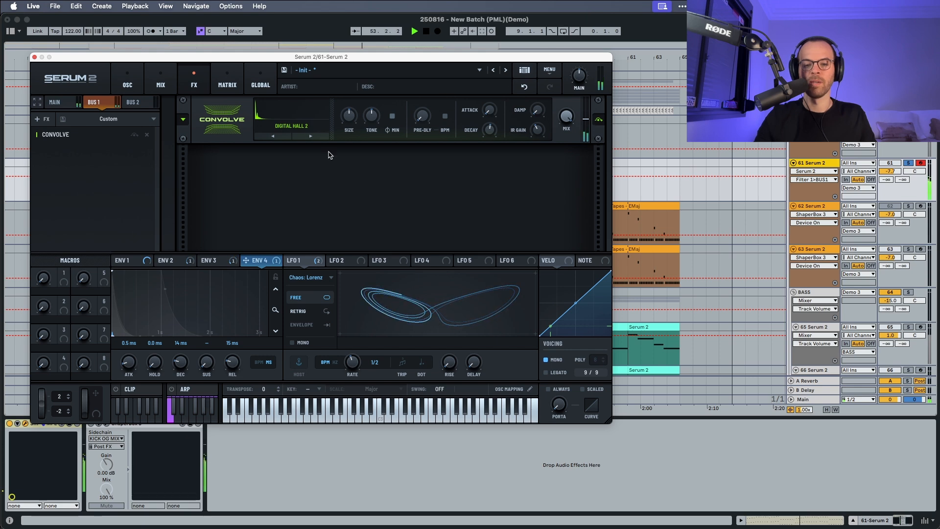
key(space)
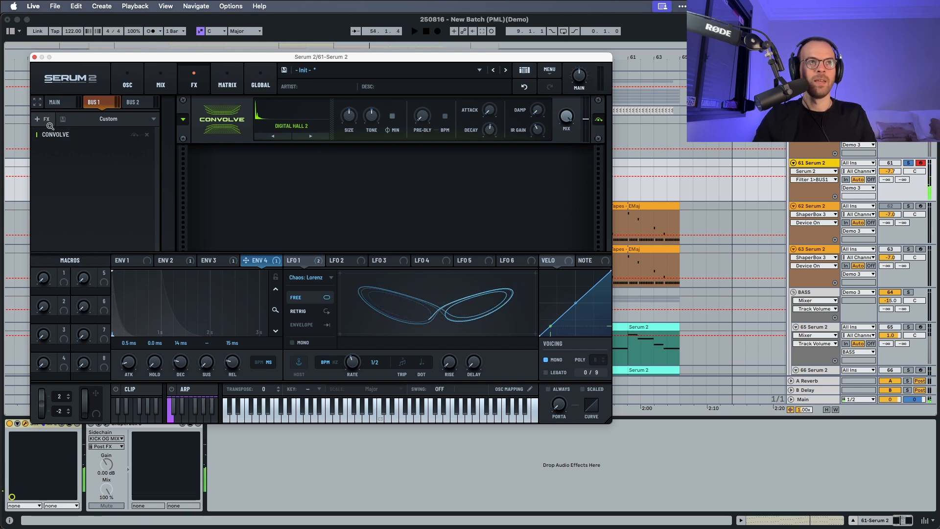
Step: Add an Equalizer after Convolve on Bus 1 and cut the lows with the low band at 167 Hz and -24 dB gain
click(39, 119)
click(59, 197)
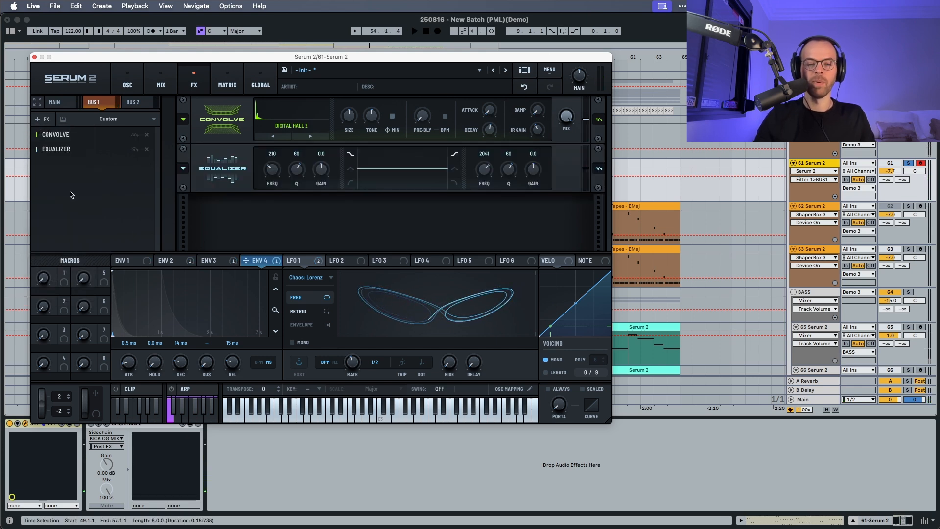
key(space)
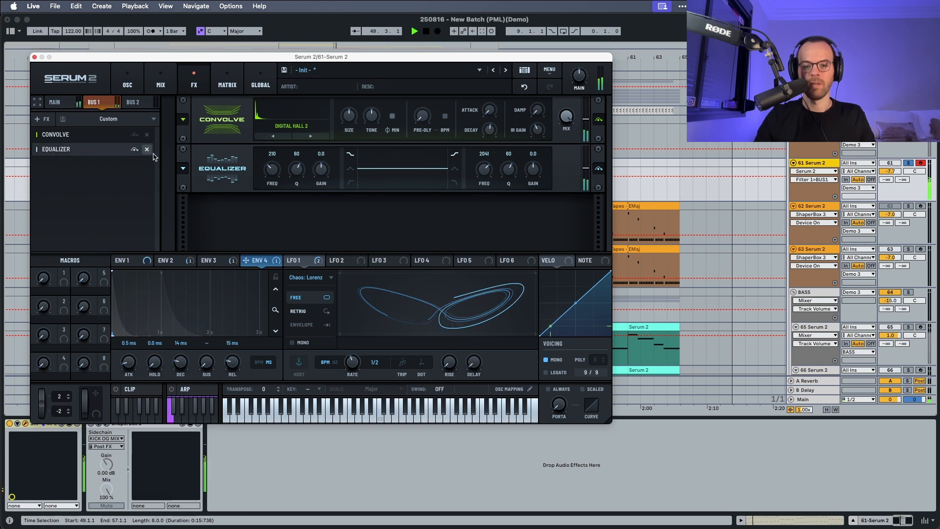
key(space)
drag(320, 169, 320, 205)
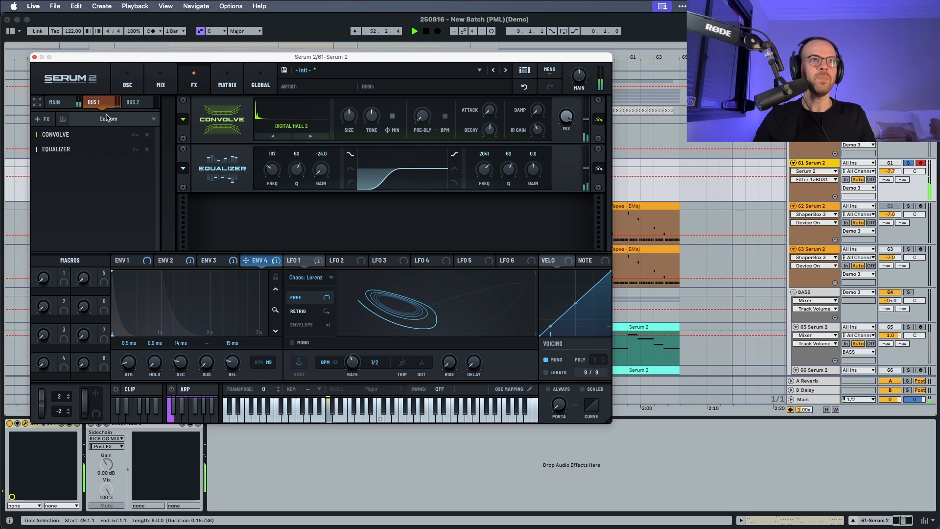
Step: Add a Distortion effect to the Main effects rack and set its type to Overdrive
click(66, 104)
click(46, 119)
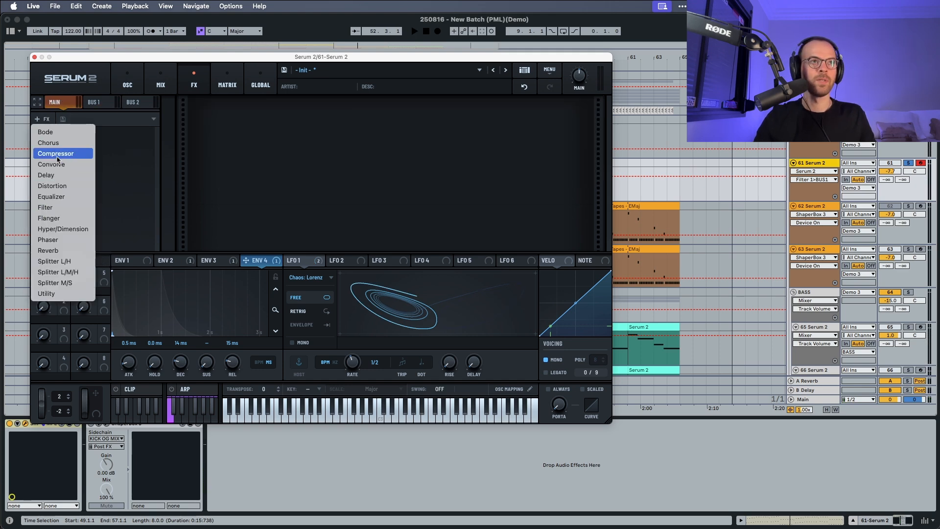
click(57, 190)
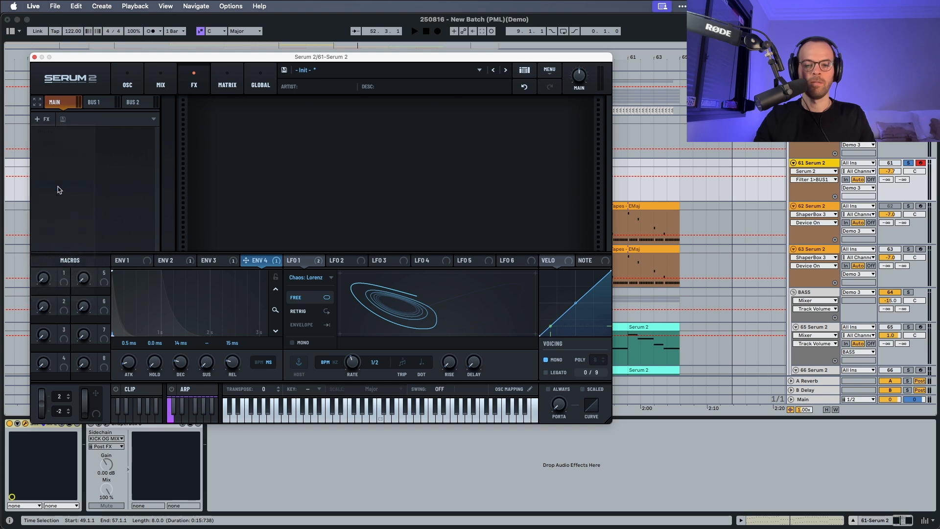
key(space)
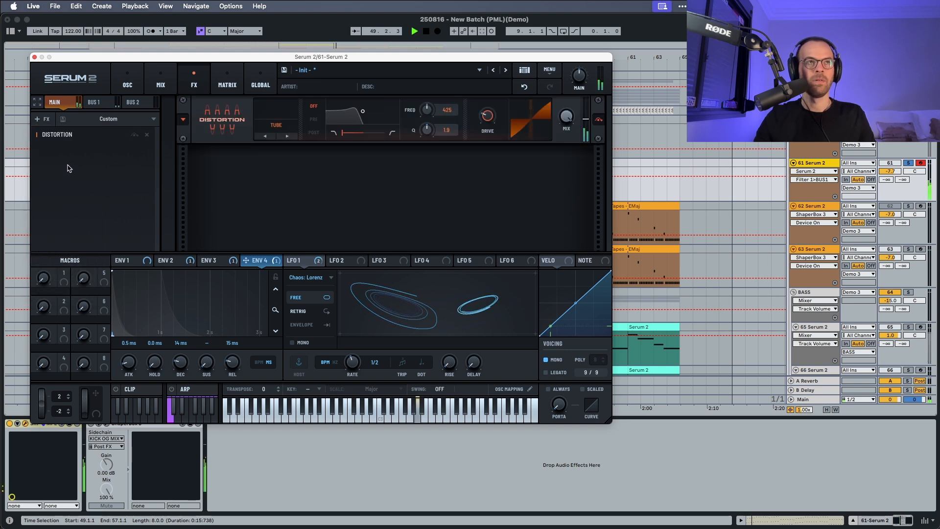
click(277, 124)
click(284, 309)
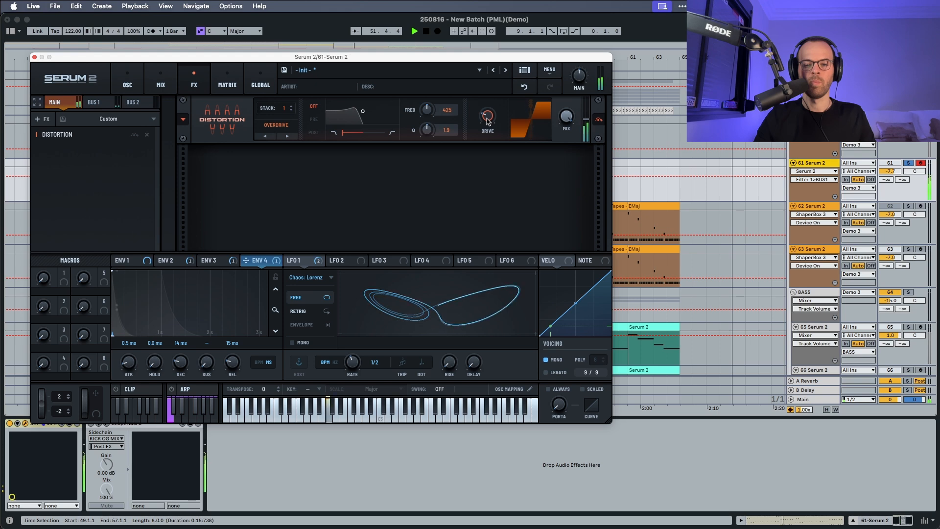
Step: Raise the Distortion drive, lower its mix to about 64% and audition the loop
drag(487, 112, 497, 82)
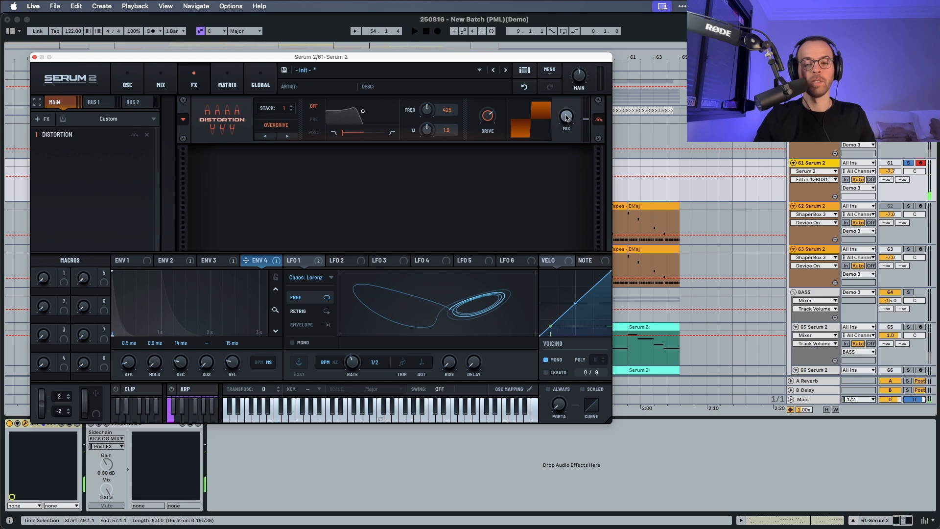
drag(567, 118, 563, 158)
key(space)
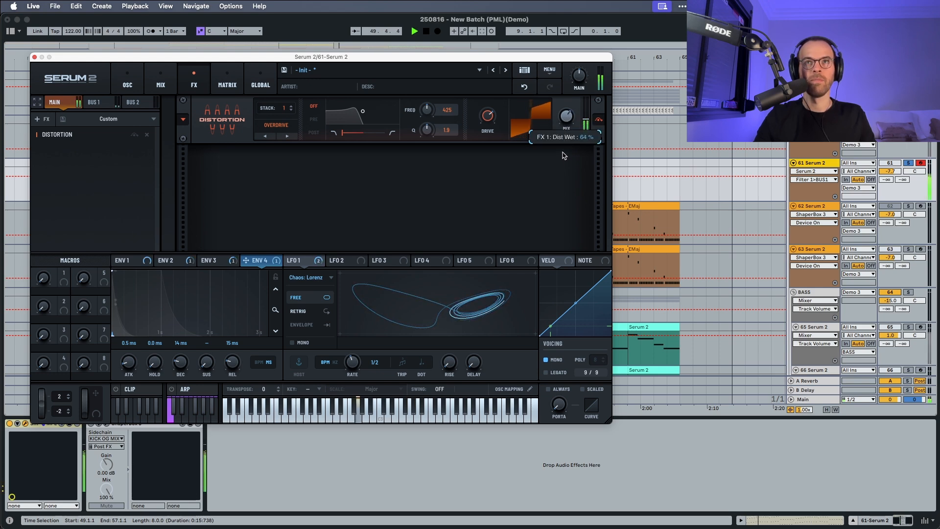
key(space)
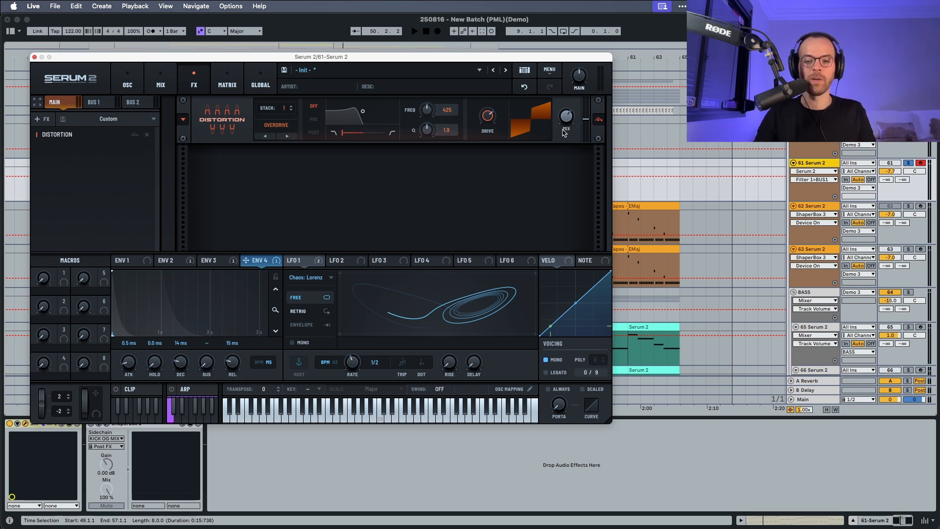
key(space)
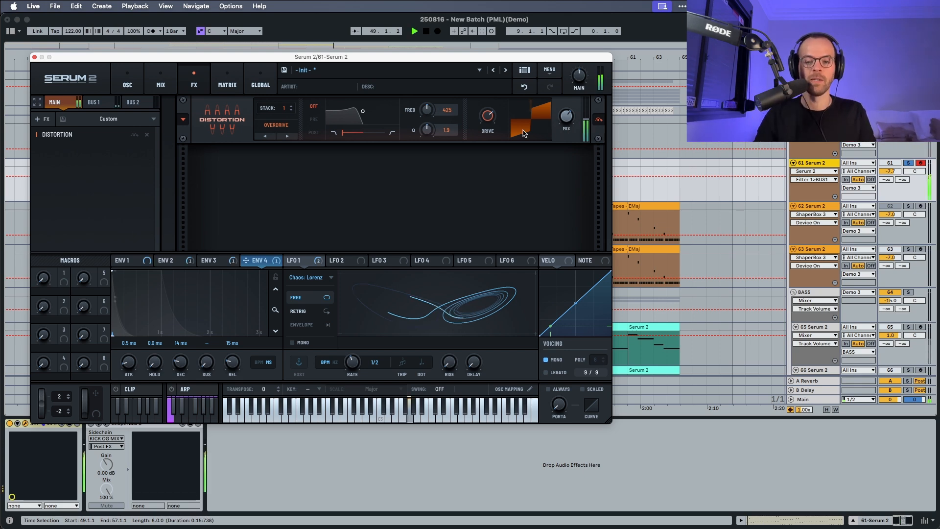
key(space)
Step: Add Hyper/Dimension to the Main rack, set the Hyper rate to about 35% and lower the Hyper mix
click(48, 120)
click(68, 226)
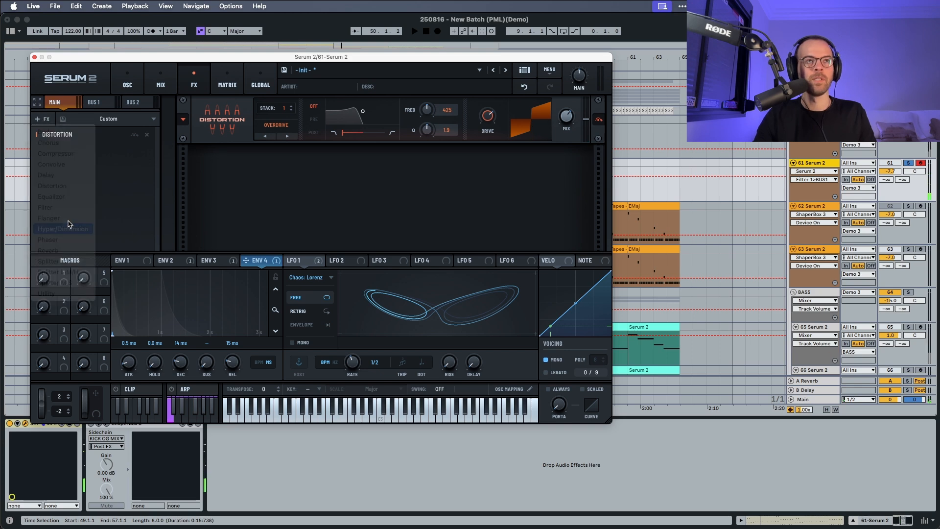
drag(265, 157, 266, 160)
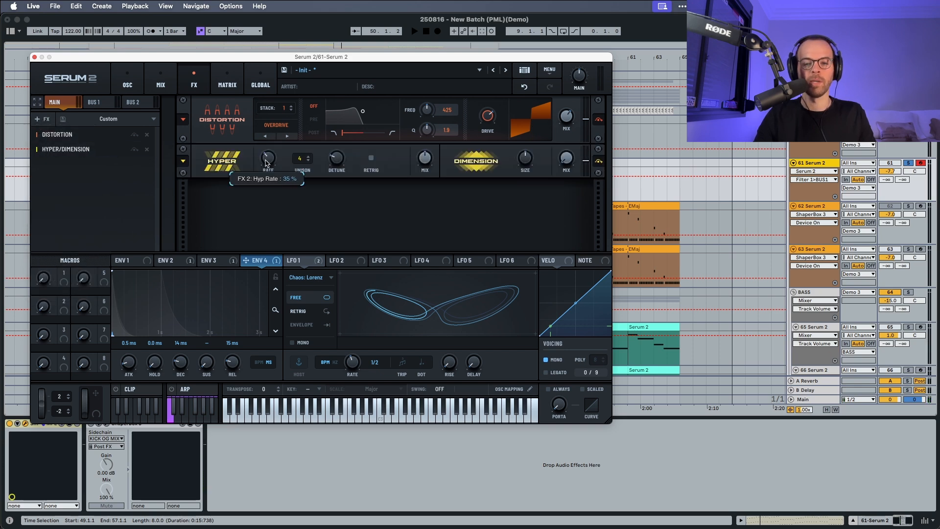
key(space)
drag(426, 158, 419, 181)
key(space)
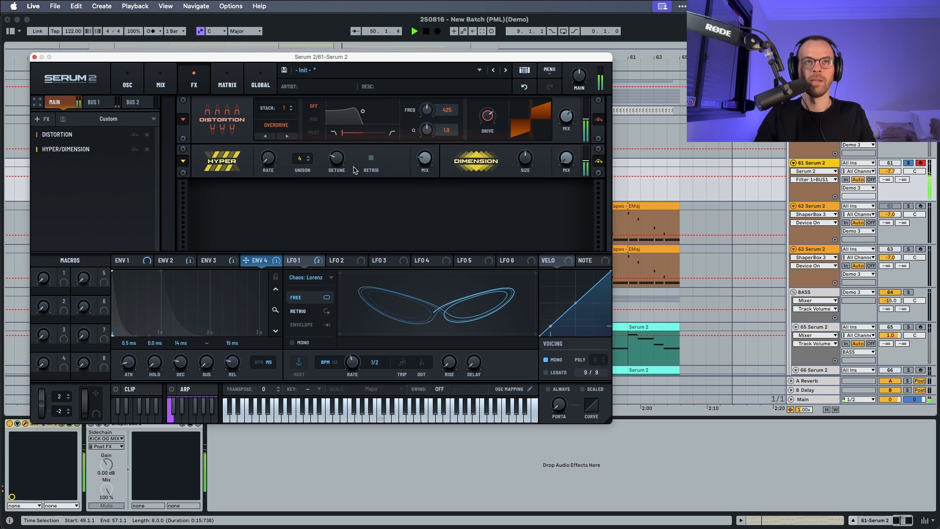
Step: Set the Hyper unison to 7 voices and play the loop
key(space)
key(space)
drag(304, 135, 318, 129)
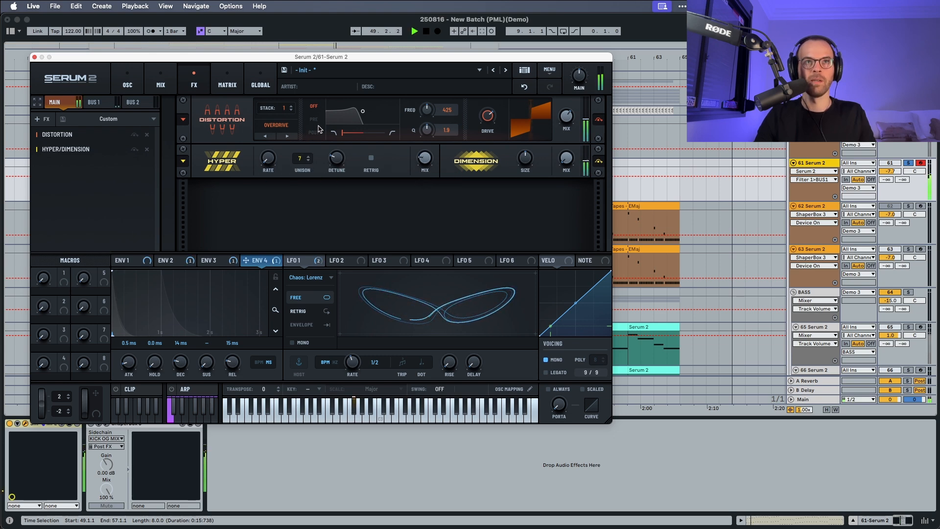
Step: Raise the Hyper detune and set the Dimension mix to about 23% while listening to the loop
mouse_move(336, 163)
key(space)
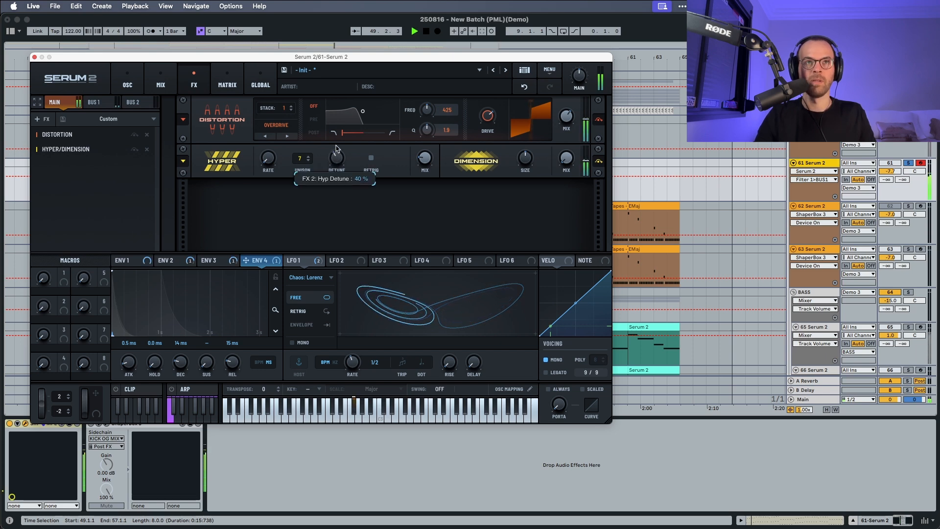
drag(337, 137, 339, 132)
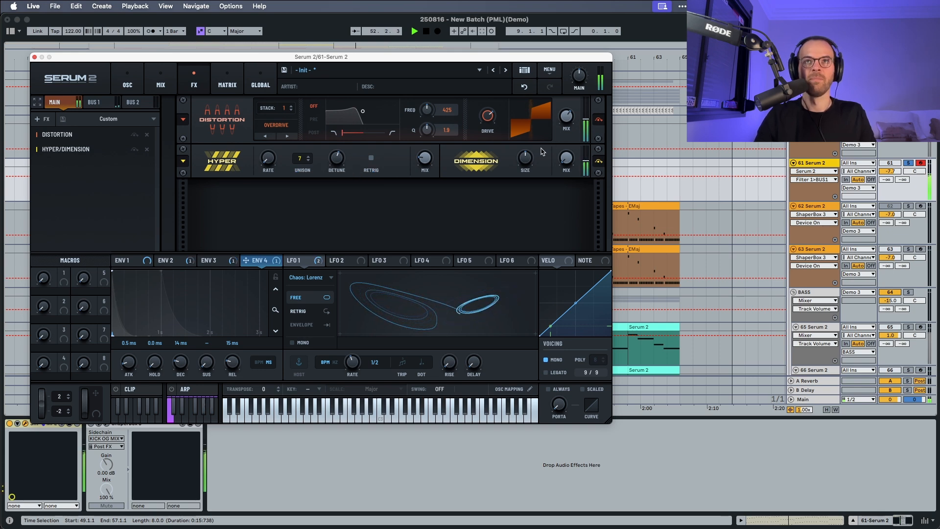
key(space)
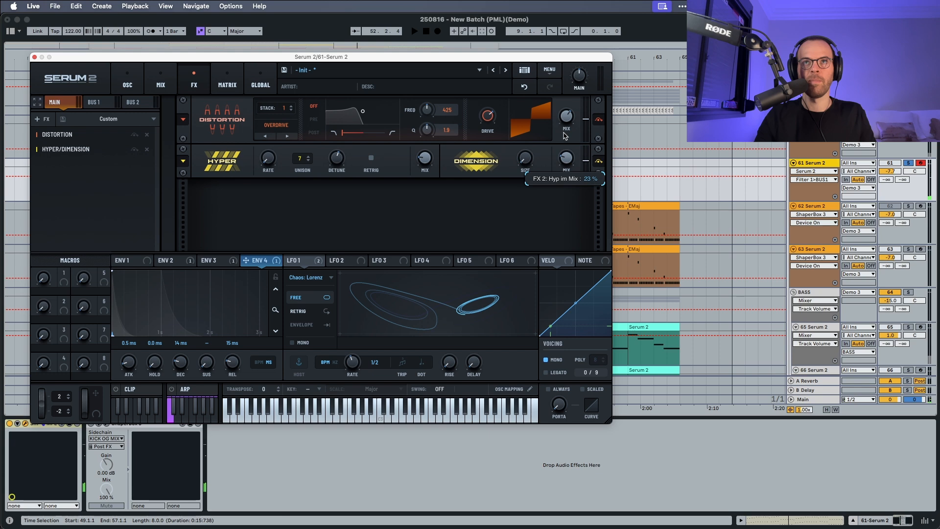
key(space)
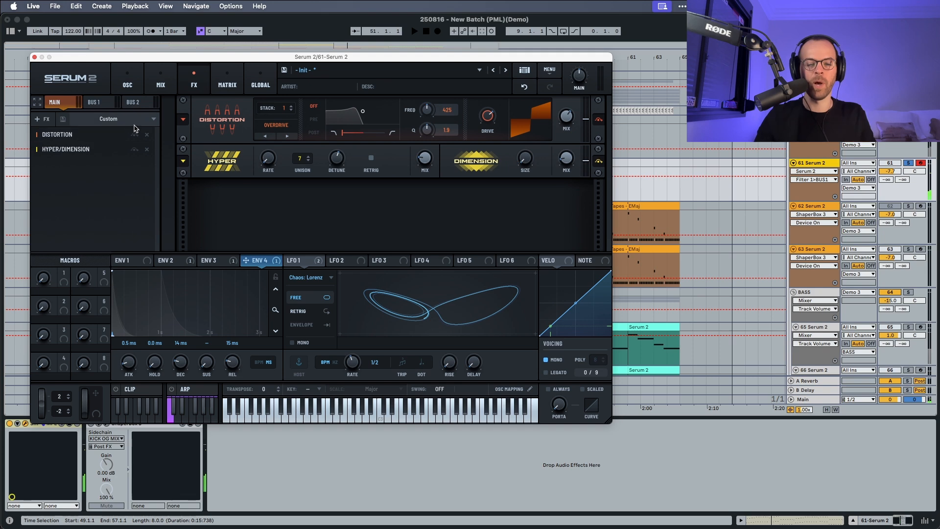
Step: Add an Equalizer to the Main rack and roll off the highs with the high band at 20000 Hz and -24 dB gain
click(42, 118)
click(52, 196)
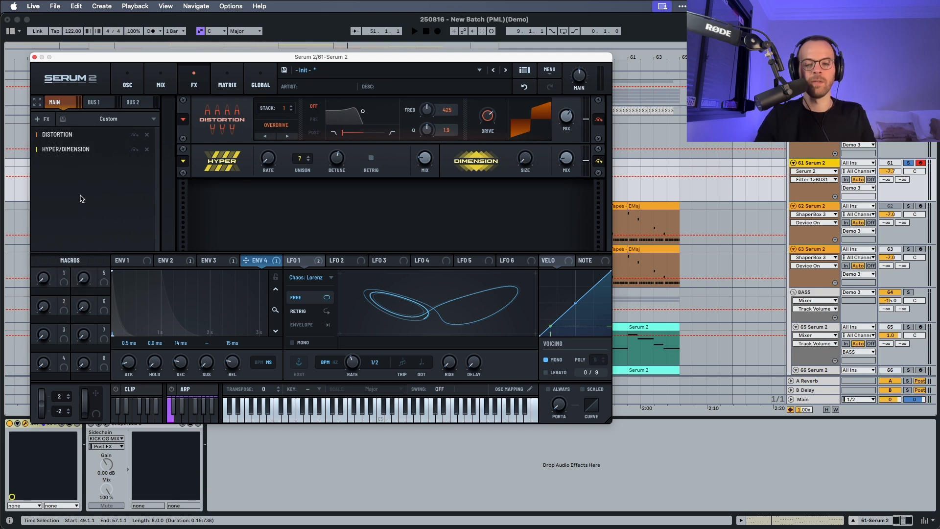
key(space)
key(space)
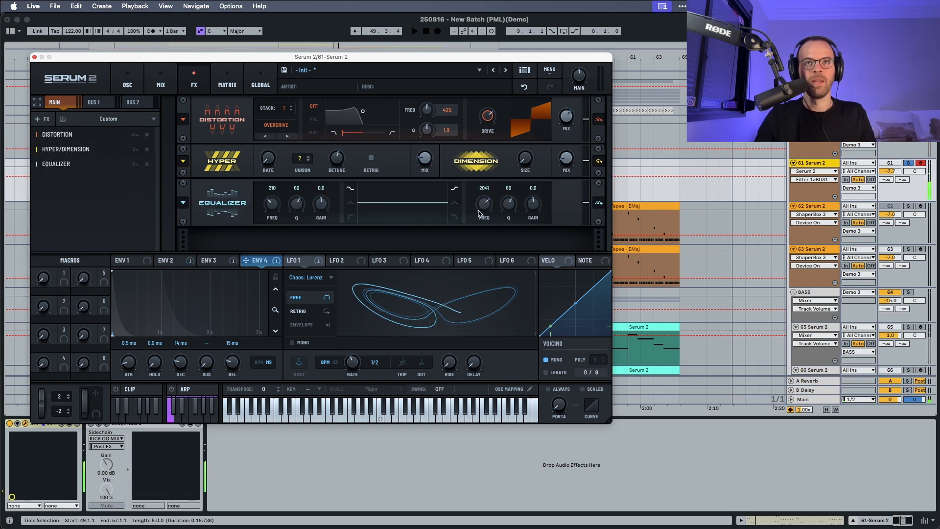
drag(480, 210, 502, 94)
drag(533, 204, 527, 386)
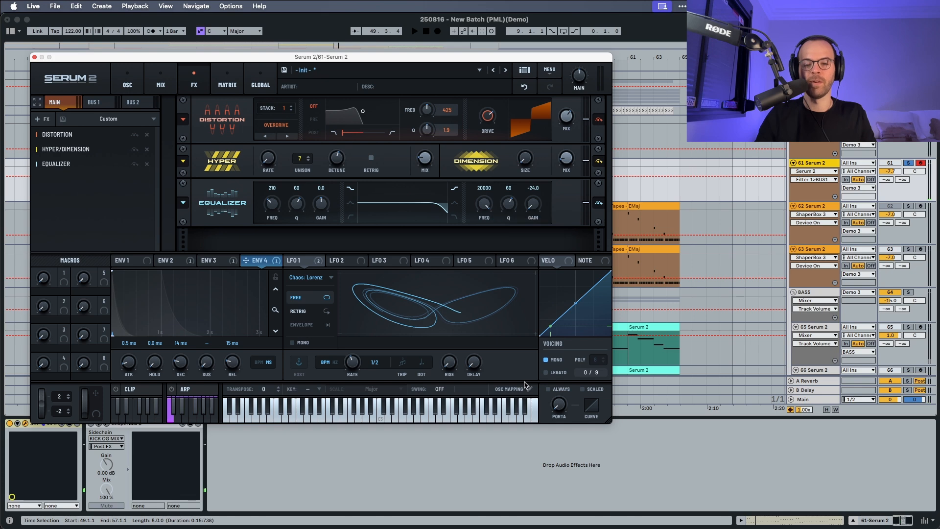
key(space)
key(space)
Step: Add a Delay effect to the end of the Main rack and audition it
click(42, 119)
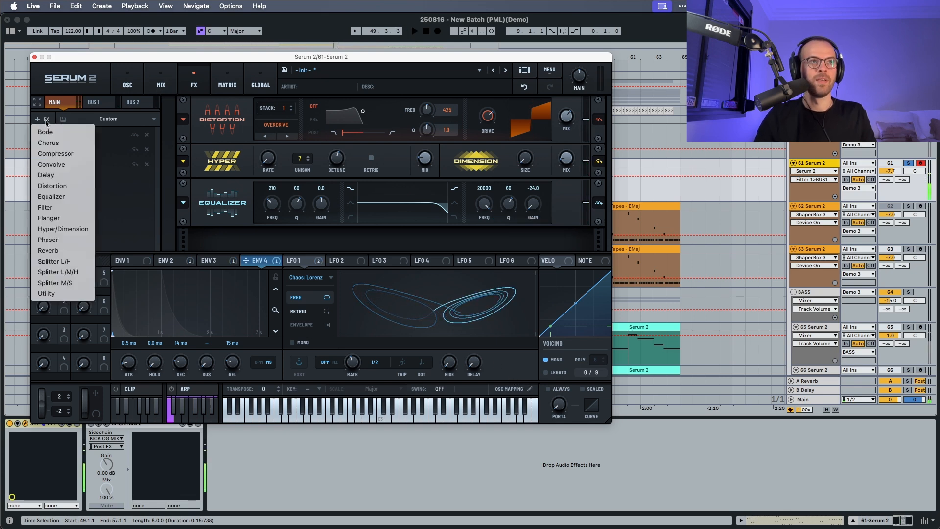
click(77, 176)
key(space)
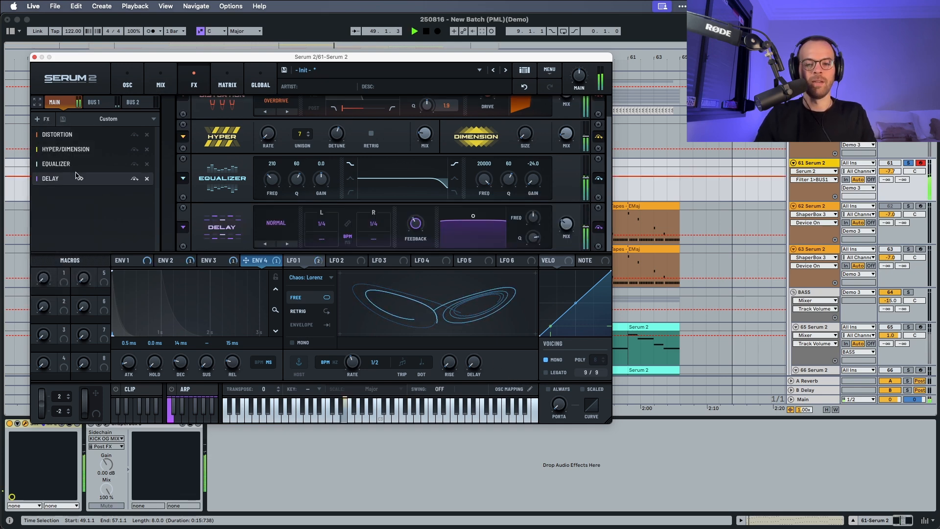
key(space)
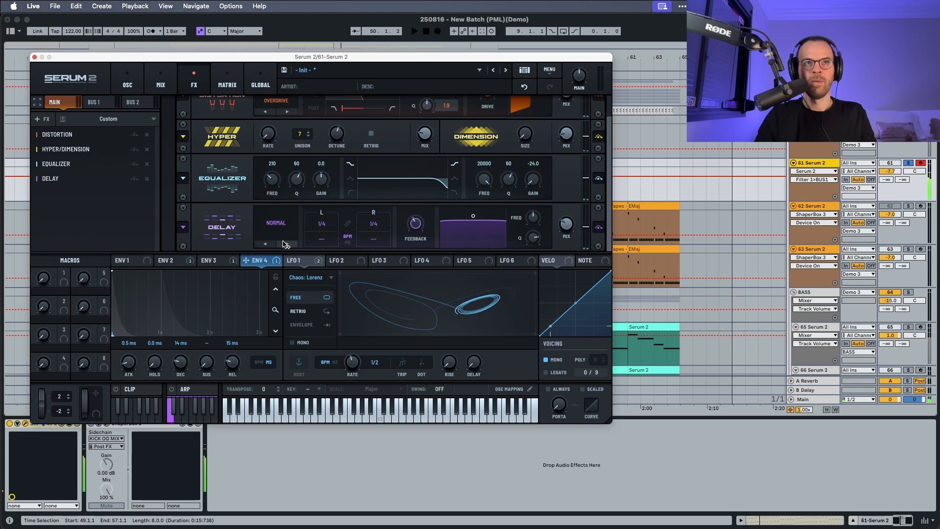
Step: Set the Delay to Ping-Pong mode with 1/16 times on both the left and right channels
drag(332, 229, 330, 265)
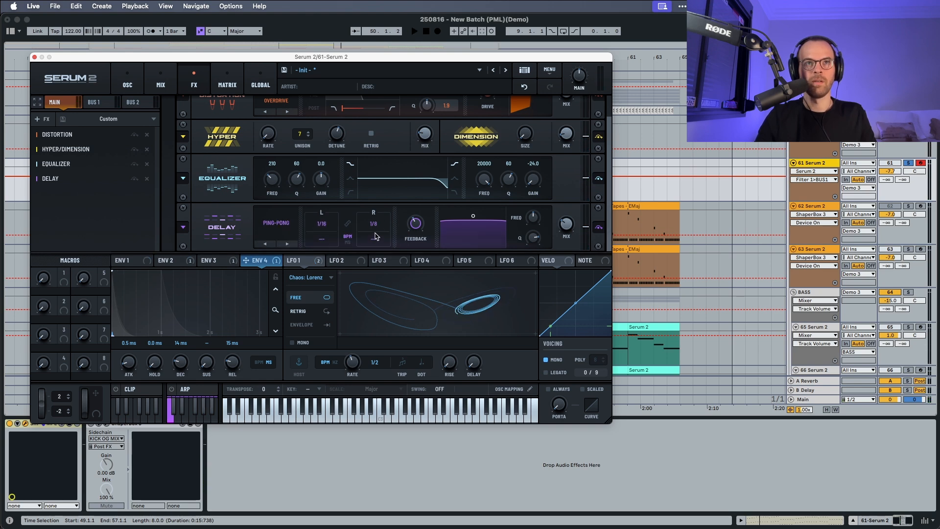
drag(377, 232, 376, 236)
key(space)
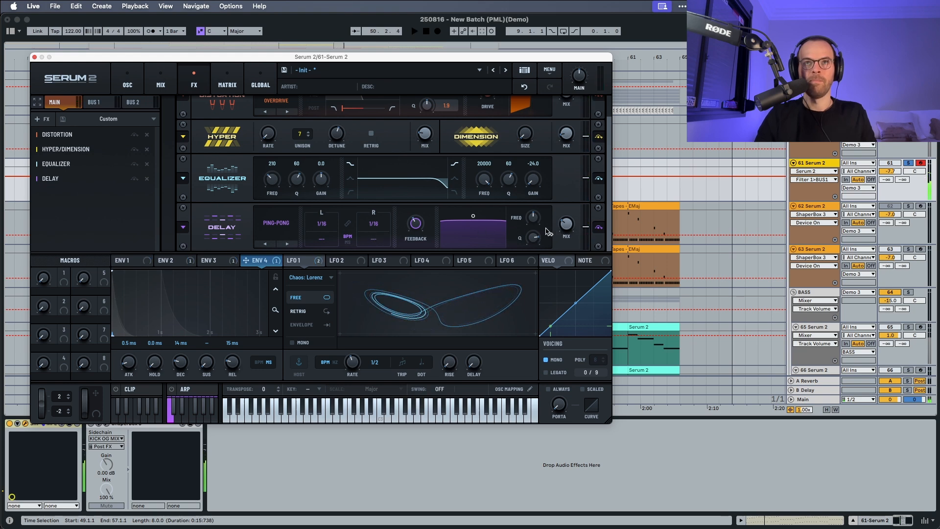
Step: Narrow the Delay's filter to a bandwidth of 1.6 and set its frequency to around 700 Hz while the loop plays
drag(533, 236, 532, 237)
drag(534, 307, 534, 314)
key(space)
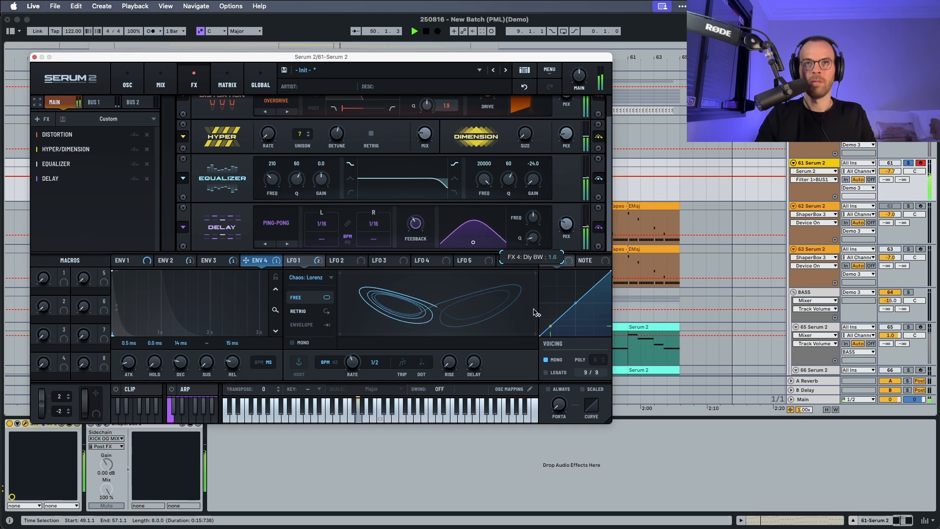
mouse_move(532, 212)
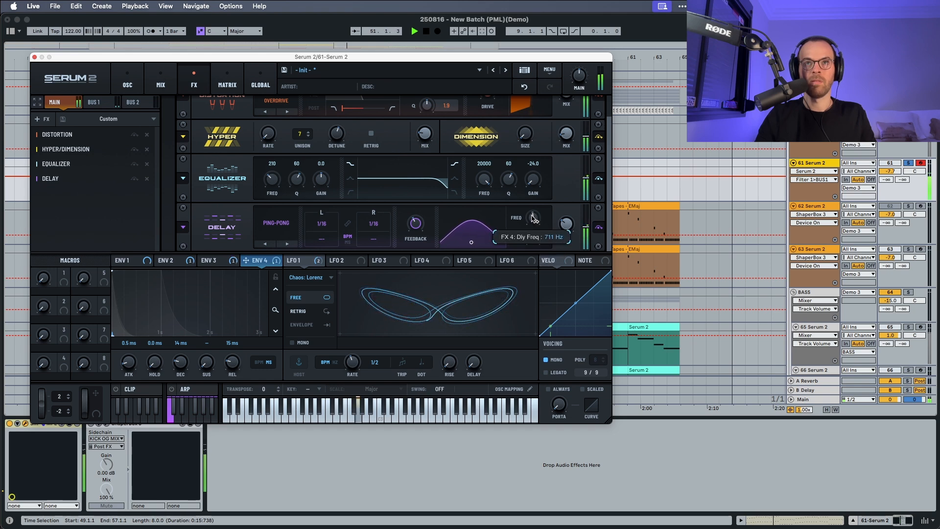
drag(534, 219, 535, 218)
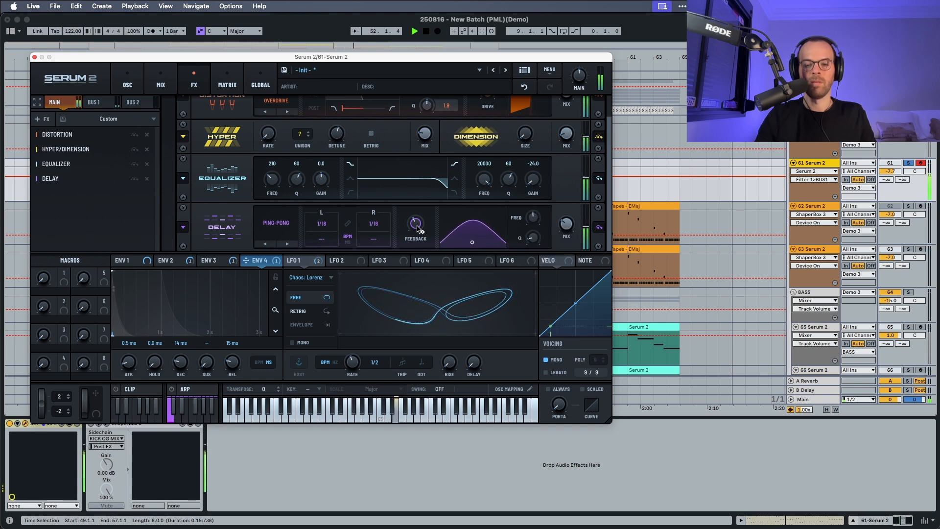
Step: Set the Delay feedback to about 47% and listen to the loop
mouse_move(416, 223)
drag(417, 224, 417, 223)
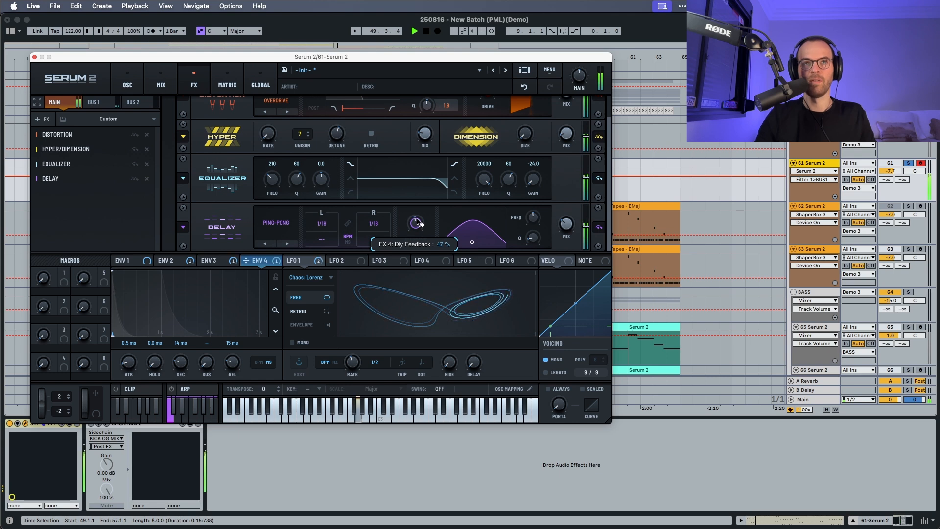
mouse_move(566, 232)
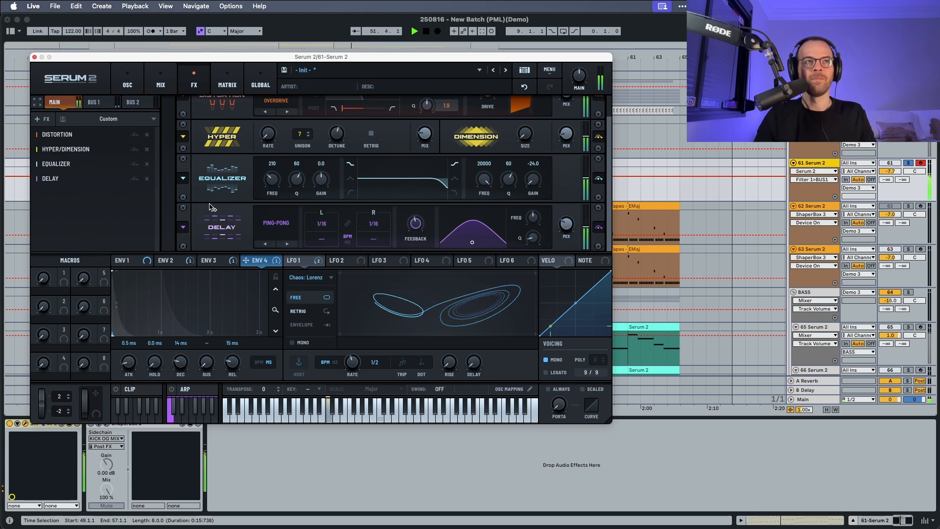
key(space)
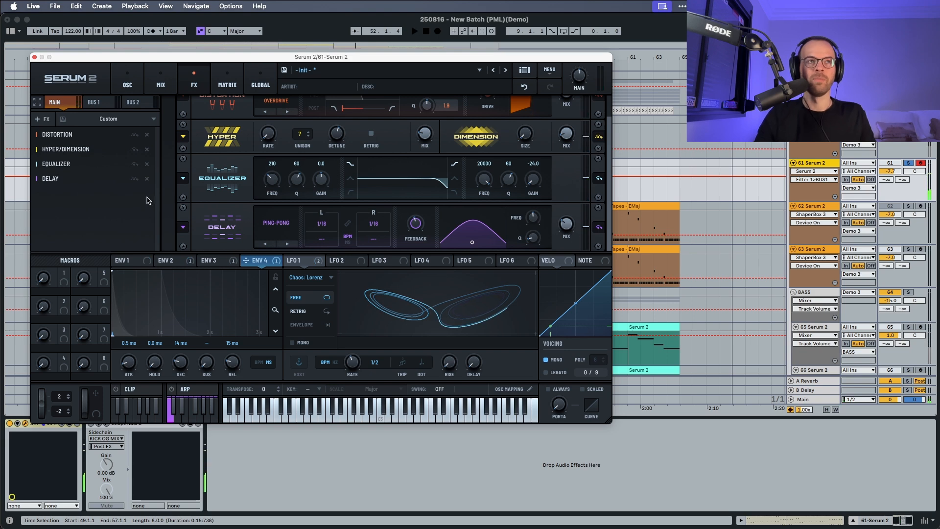
Step: Add a Compressor to the end of the Main rack with a -5.6 dB threshold and 1.0 gain
click(43, 119)
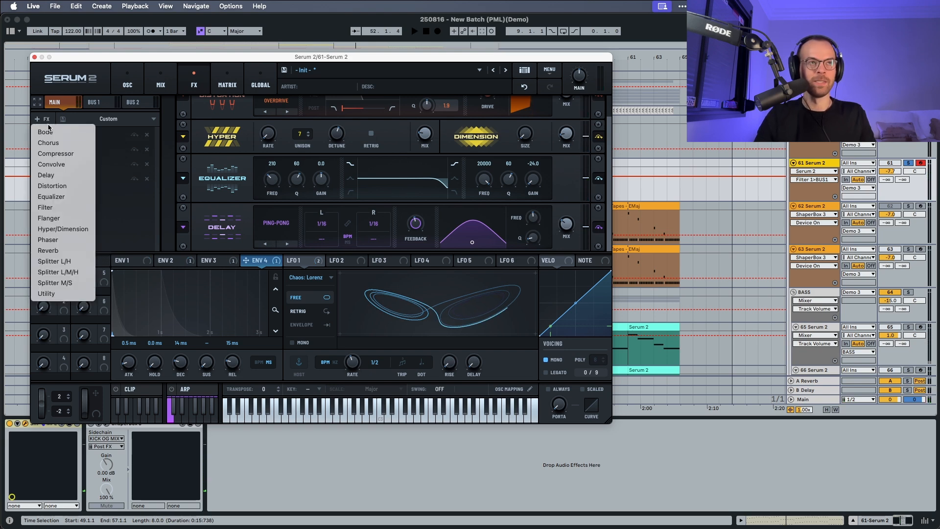
click(63, 155)
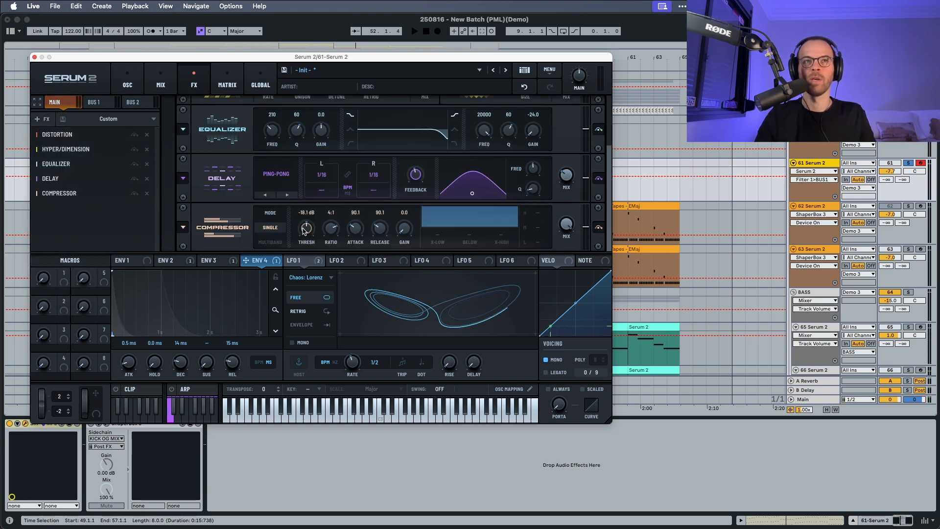
key(space)
drag(302, 231, 302, 251)
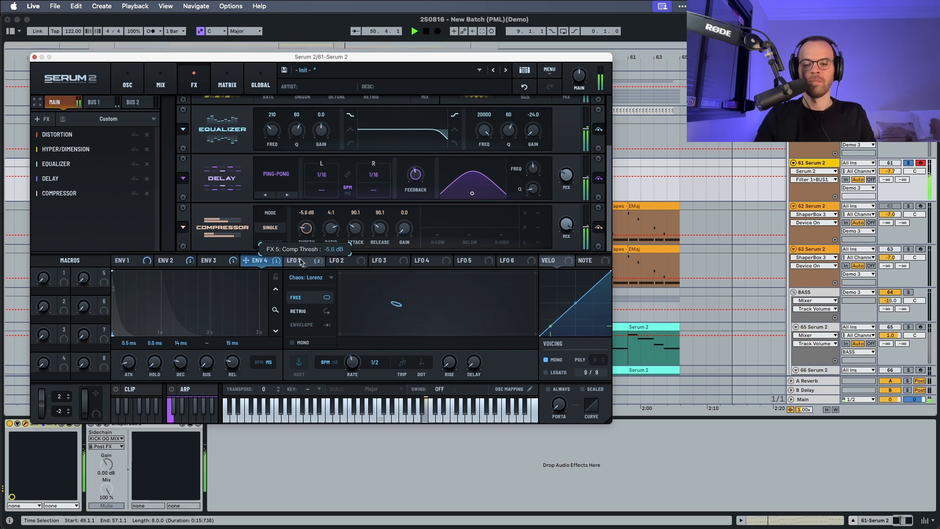
drag(398, 226, 399, 225)
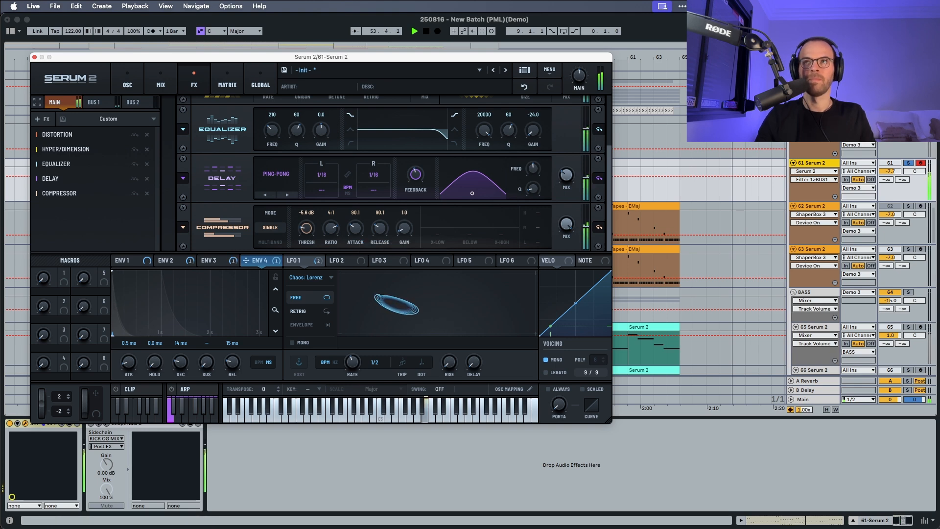
Step: Add a Filter effect to the Main rack and place it between Hyper/Dimension and Equalizer
click(195, 84)
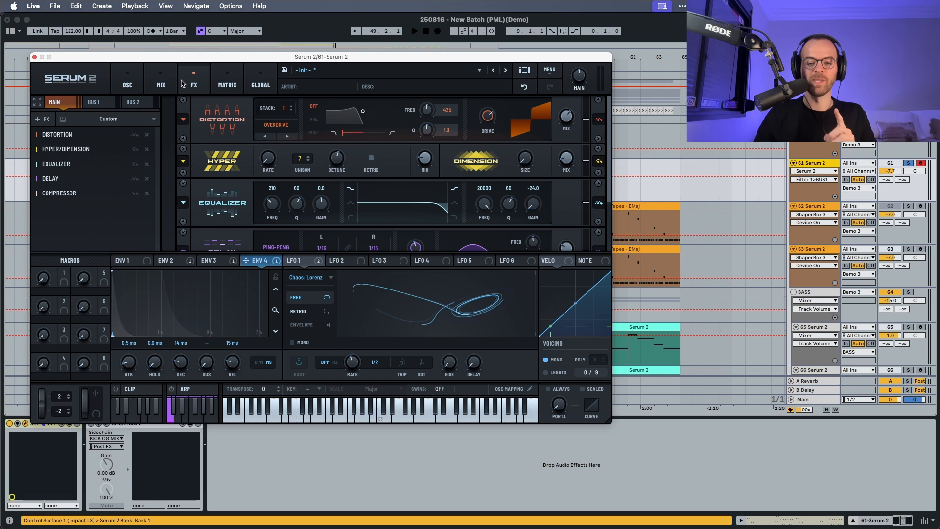
click(47, 120)
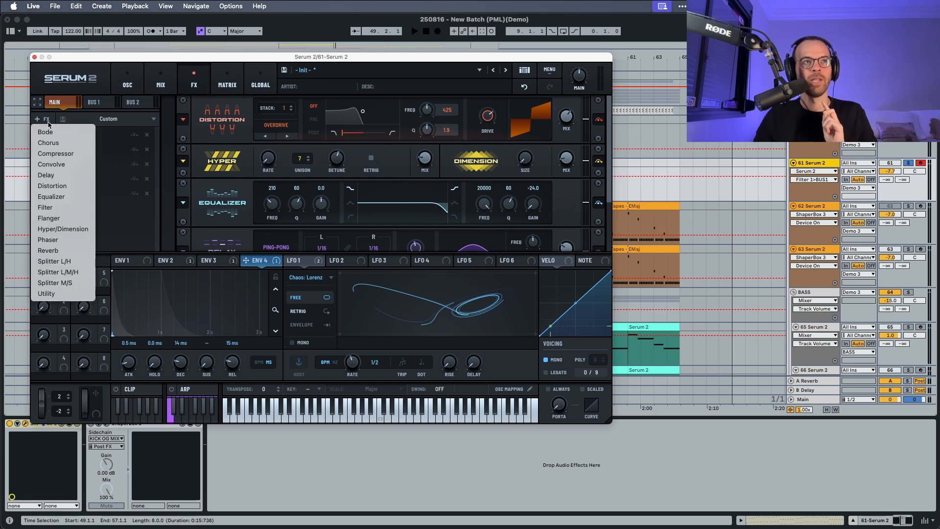
click(57, 207)
drag(69, 208, 70, 166)
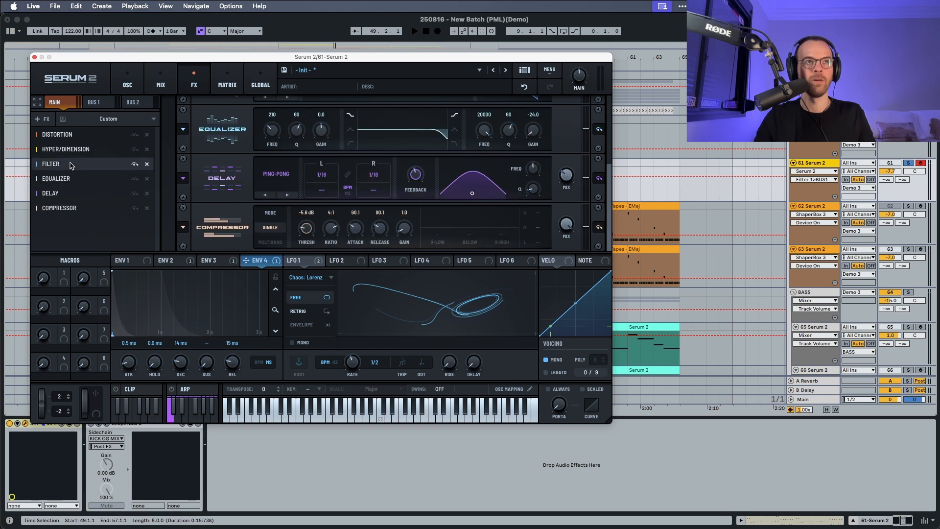
key(space)
key(space)
Step: Change the Filter effect's type to MG Ladder from the S2 Filters
scroll(245, 153, up, 2)
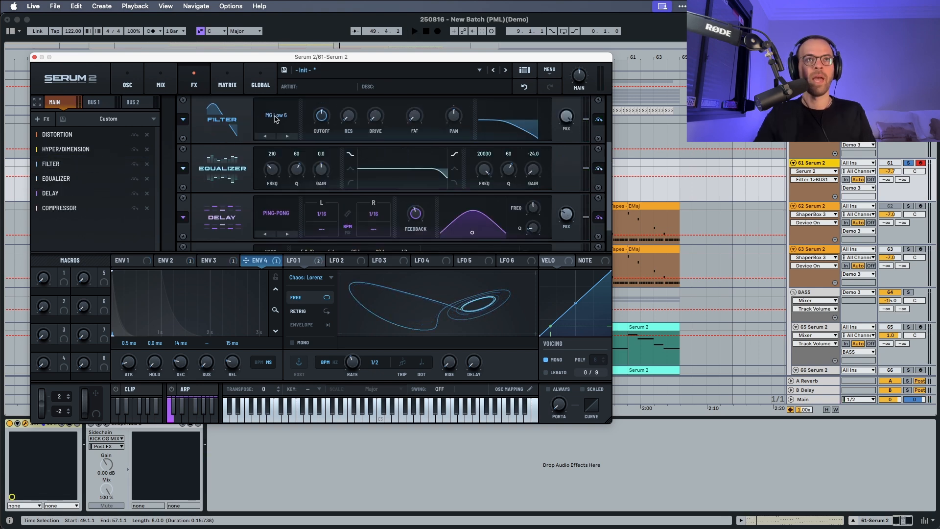
click(275, 116)
mouse_move(282, 172)
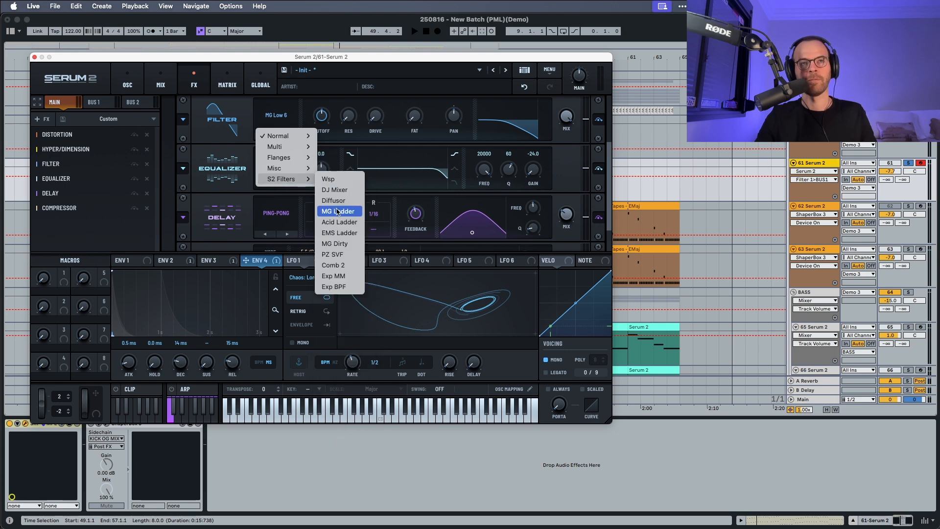
click(338, 212)
Step: Lower the Filter effect's cutoff to about 177 Hz and raise its drive to about 22% while auditioning
key(space)
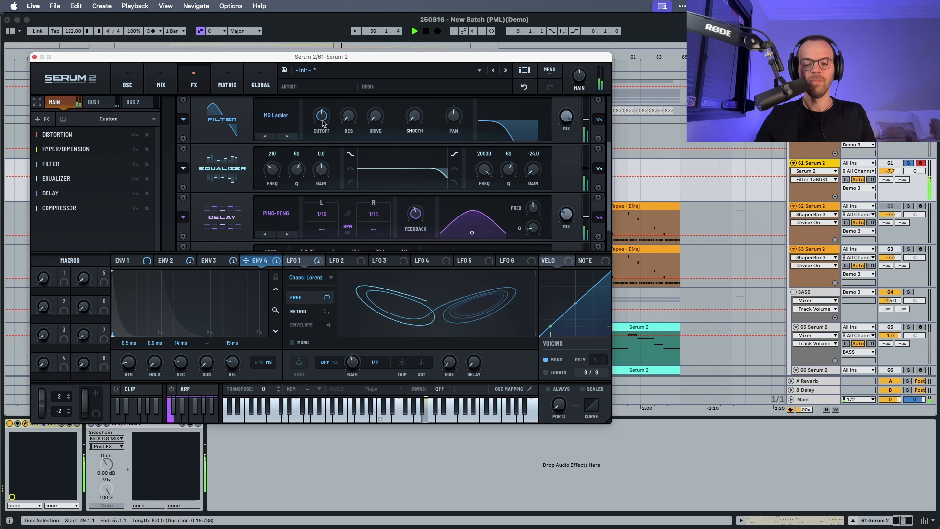
key(space)
mouse_move(323, 124)
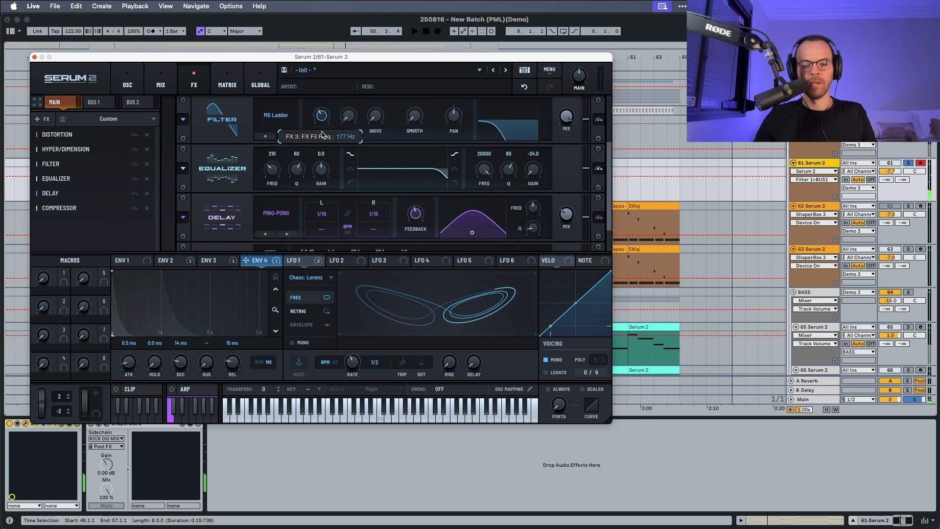
key(space)
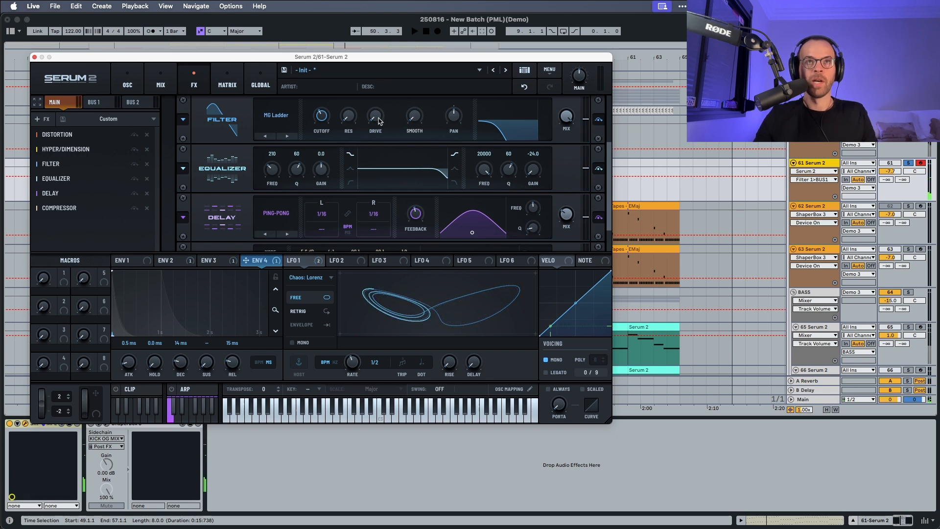
key(space)
drag(378, 118, 377, 93)
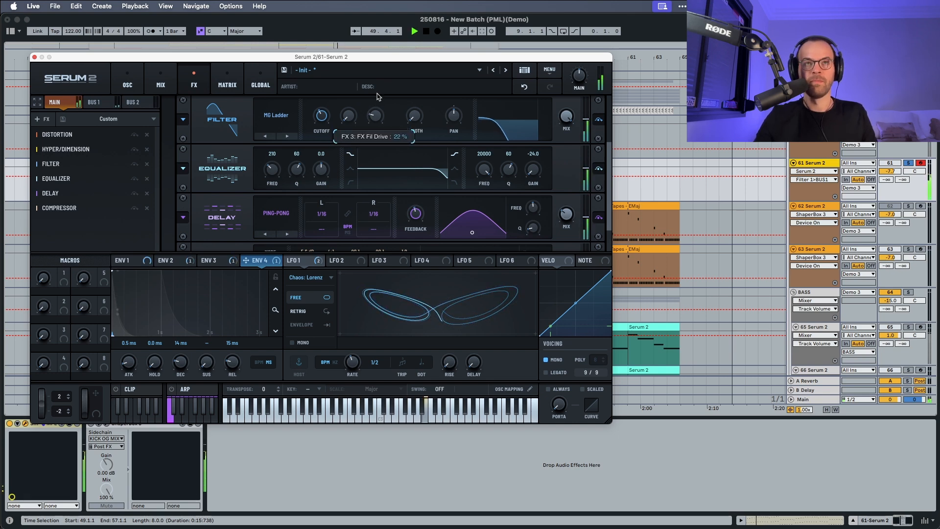
key(space)
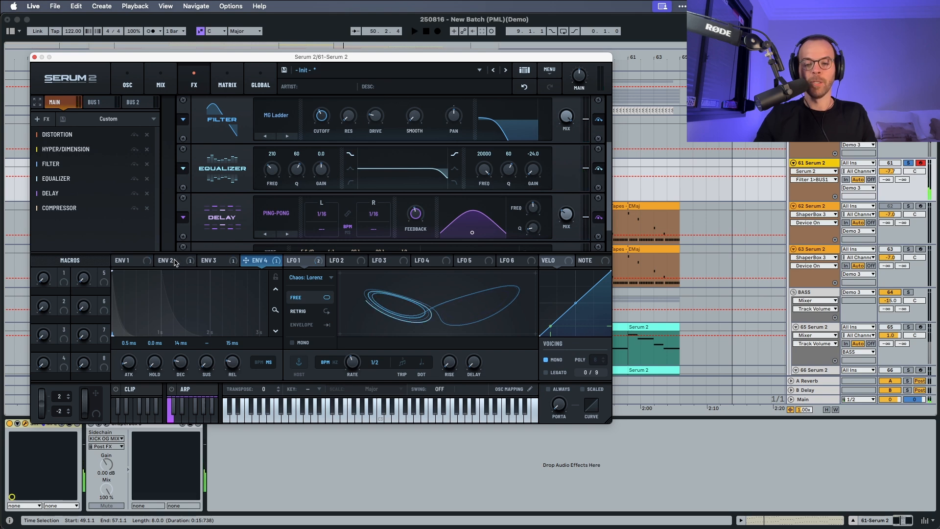
Step: Assign Envelope 2 to the Filter effect's cutoff and audition the modulation
drag(175, 262, 317, 99)
key(space)
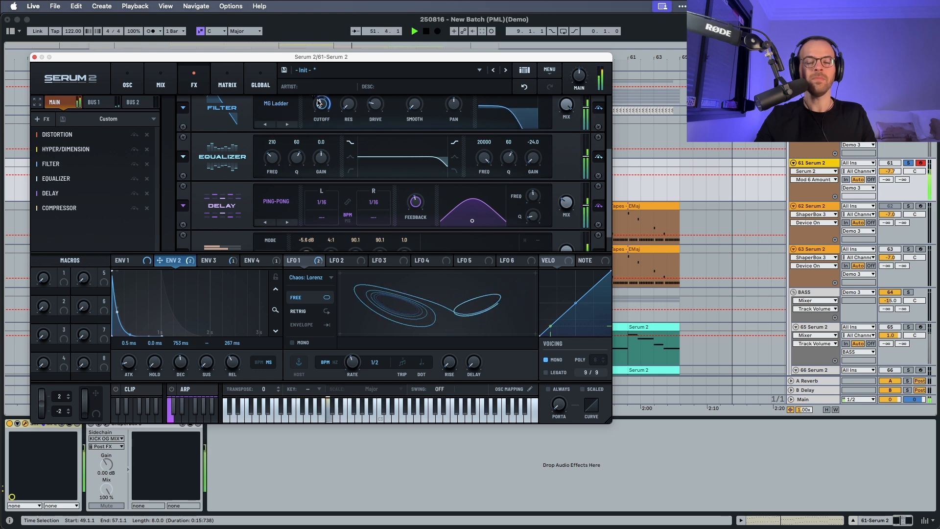
key(space)
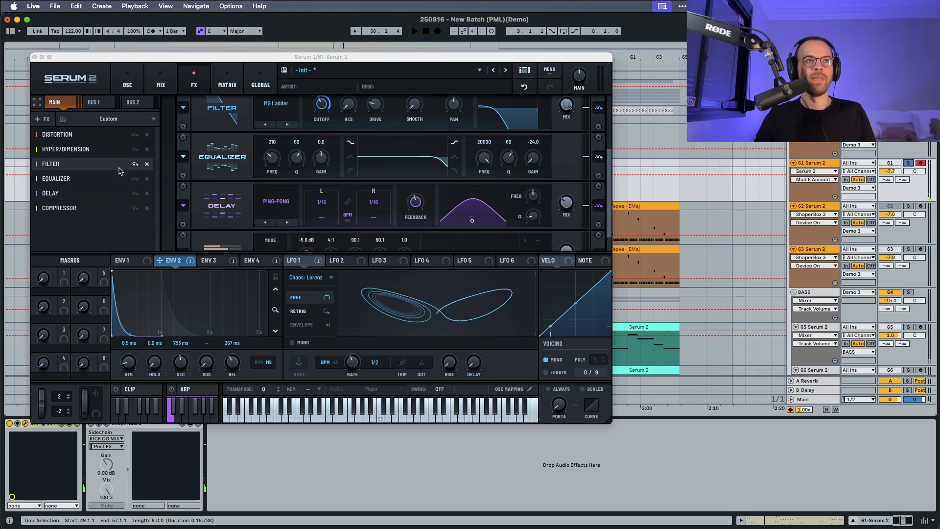
Step: Compare the loop with the Filter effect bypassed and enabled
key(space)
click(134, 164)
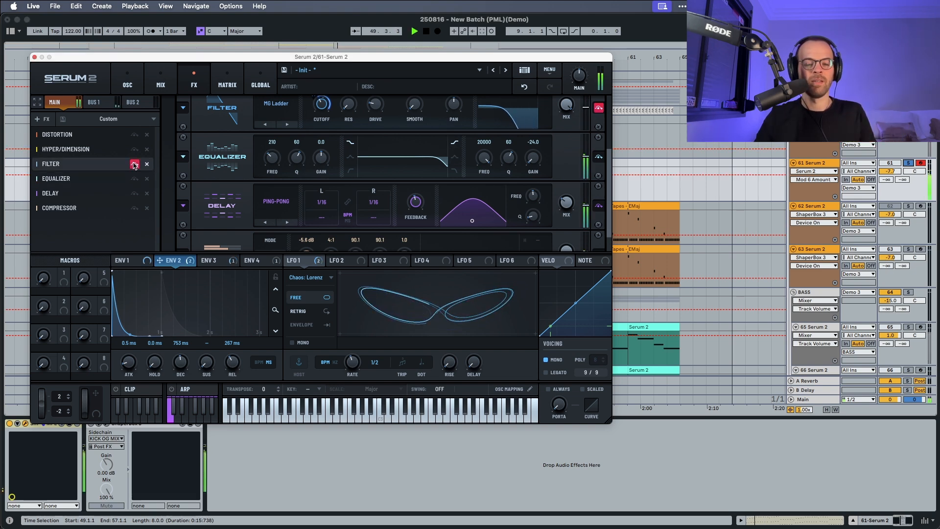
key(space)
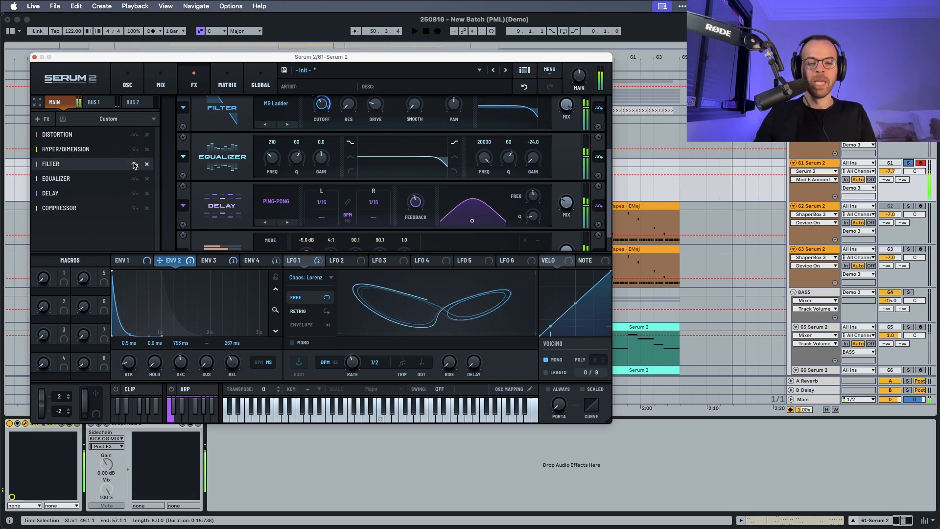
click(134, 164)
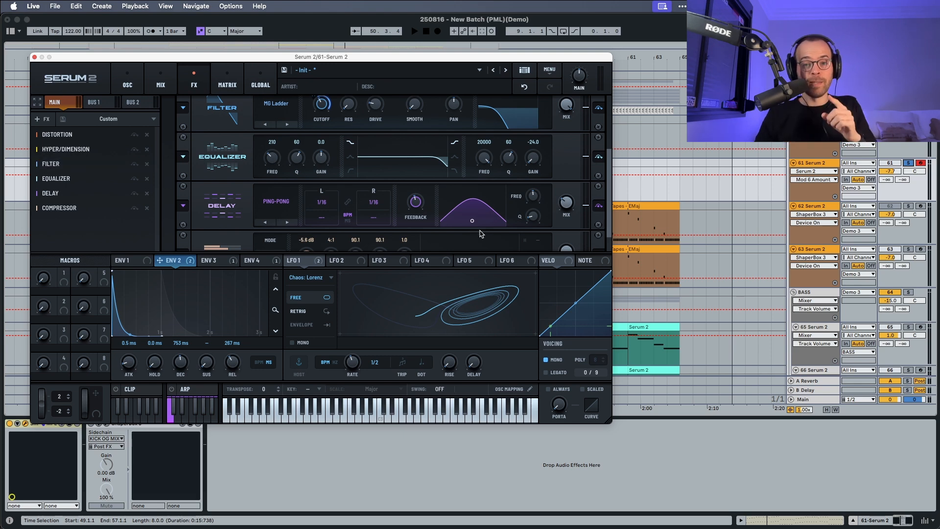
Step: Open the reference PML LD Prague patch on track 60 and view its oscillator settings
click(920, 120)
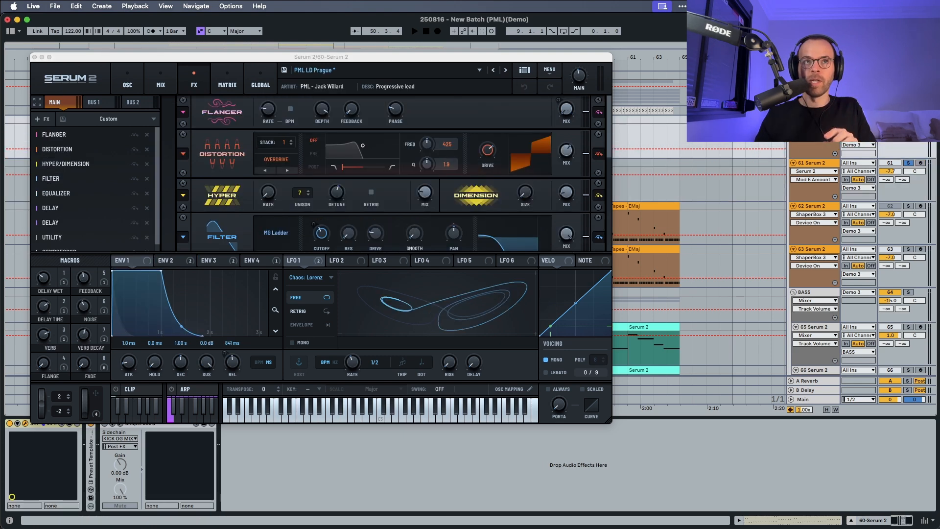
click(128, 89)
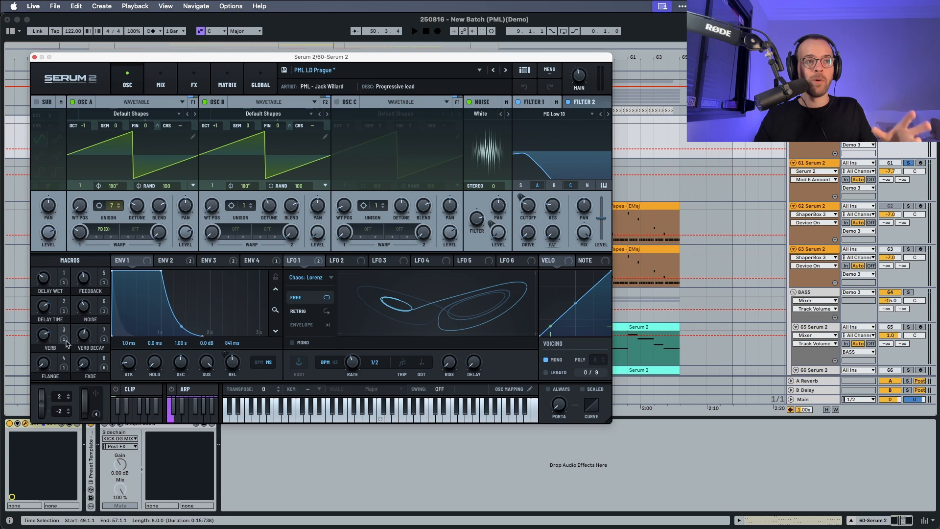